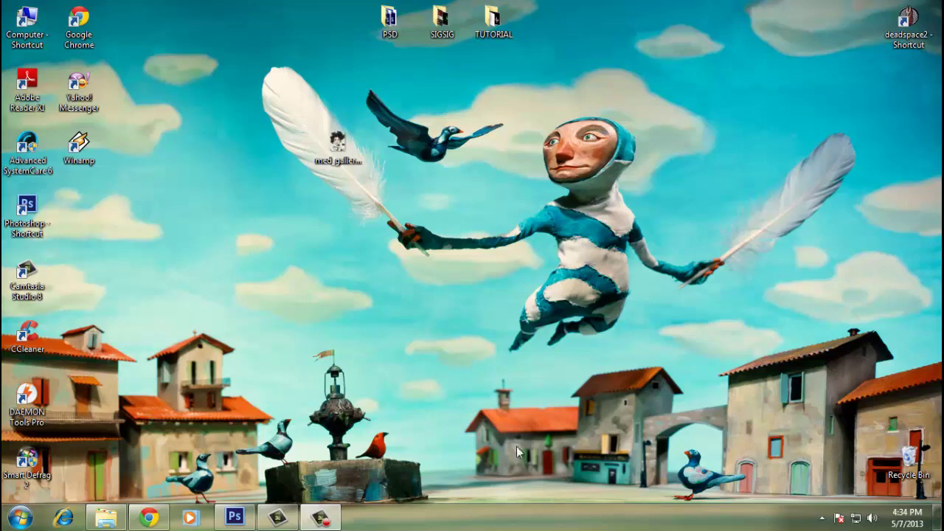
# Refresh the Windows desktop twice from its shortcut menu
pyautogui.rightClick(403, 215)
pyautogui.click(450, 283)
pyautogui.rightClick(373, 220)
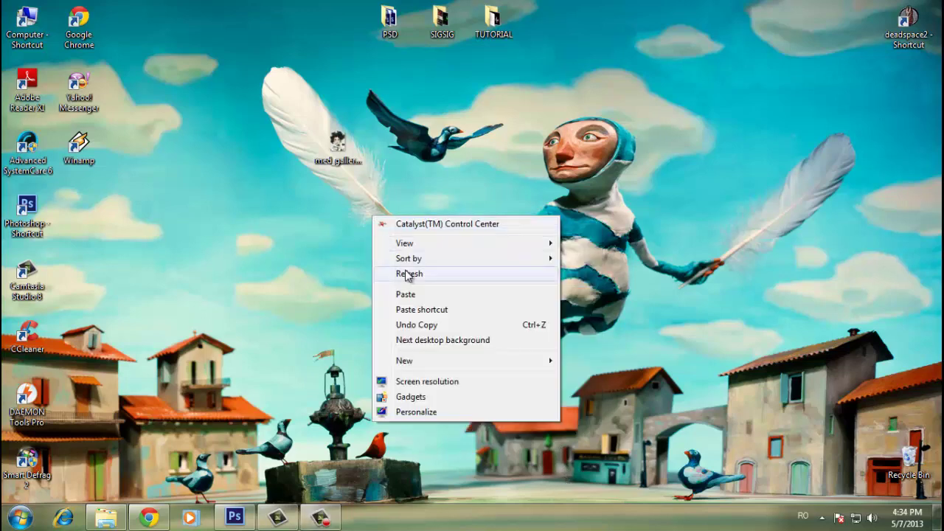
pyautogui.click(406, 272)
# Move the med gallery icon toward the desktop centre and bring Photoshop back up
pyautogui.click(337, 151)
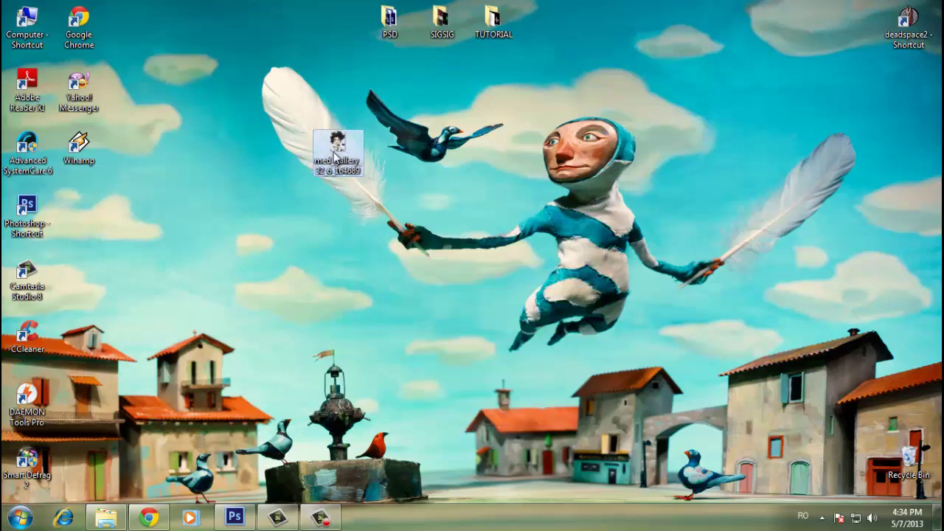
pyautogui.moveTo(337, 148); pyautogui.dragTo(441, 210)
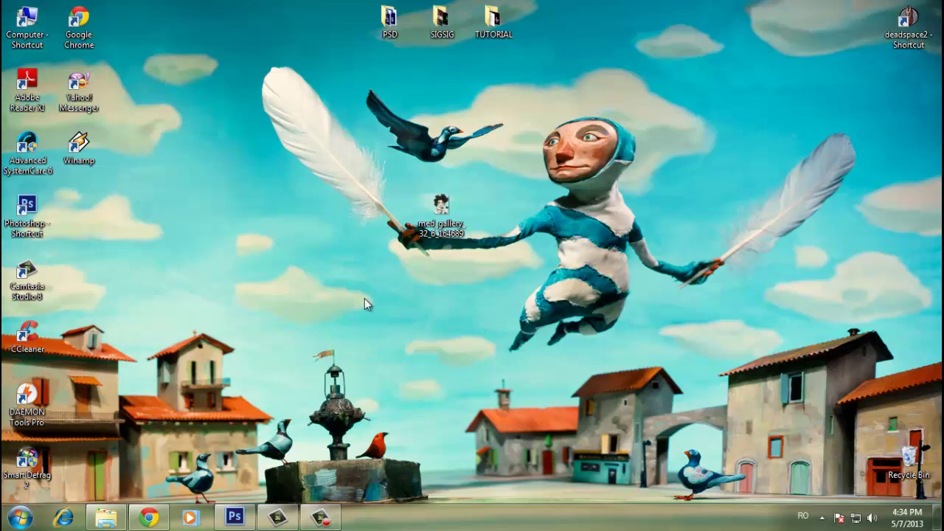
pyautogui.click(234, 516)
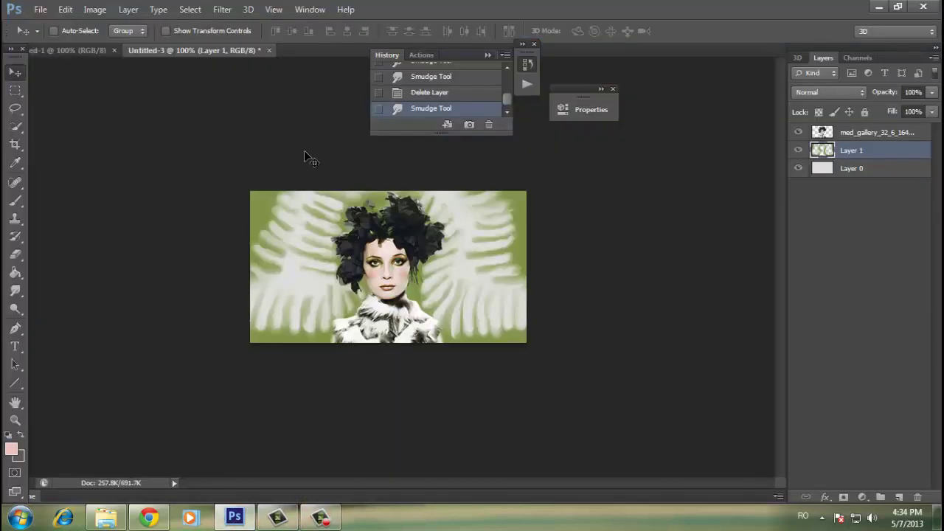
# Create a new 400 × 220 px document and convert its background into Layer 0
pyautogui.click(41, 9)
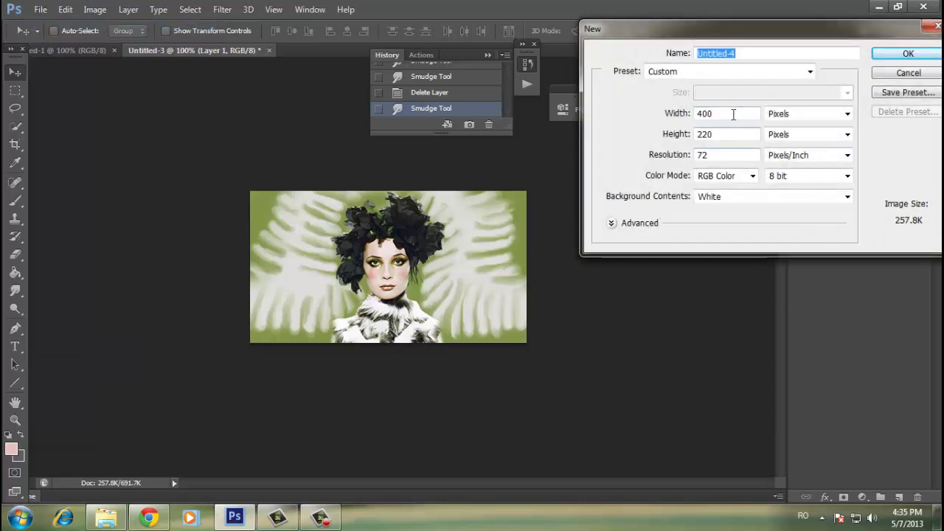
pyautogui.press('Return')
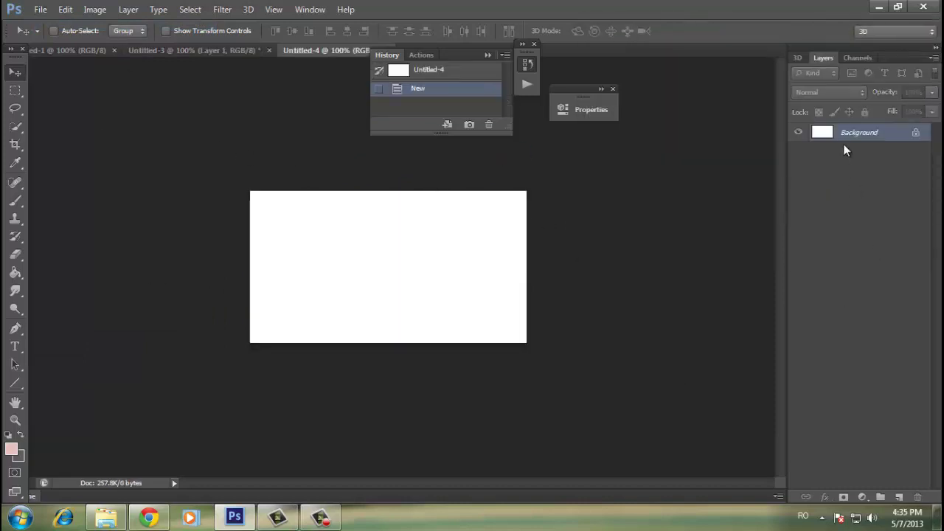
pyautogui.hotkey('ctrl', 'shift', 'n')
pyautogui.press('Return')
# Compare the Untitled-3 and Untitled-4 documents, then minimise Photoshop to the desktop
pyautogui.click(199, 50)
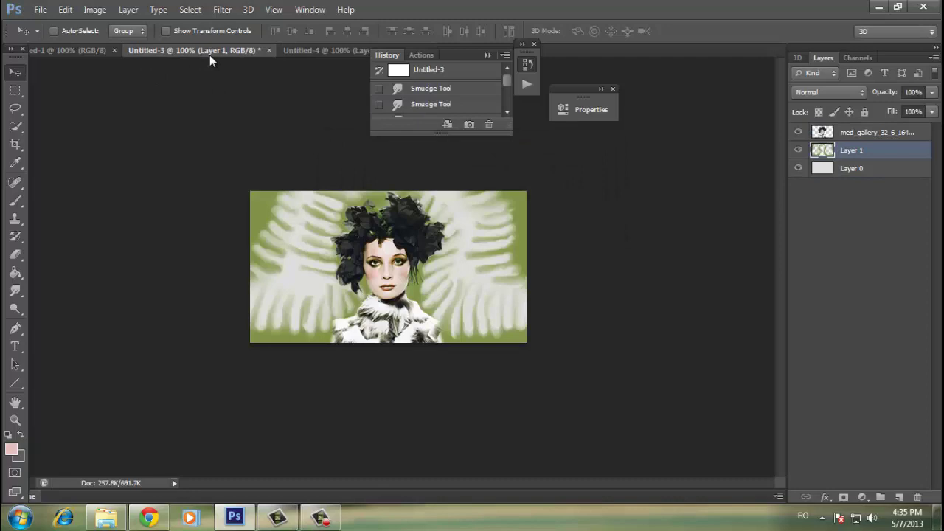
pyautogui.click(337, 49)
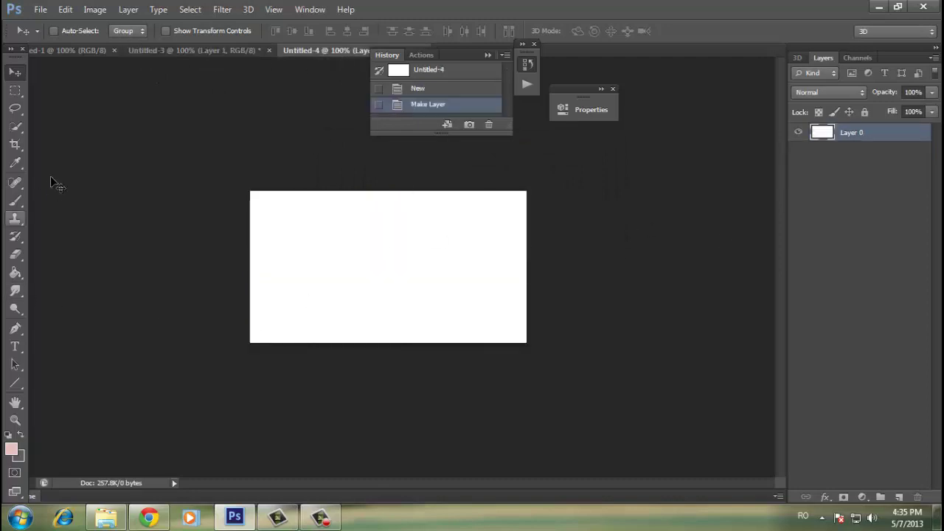
pyautogui.click(238, 48)
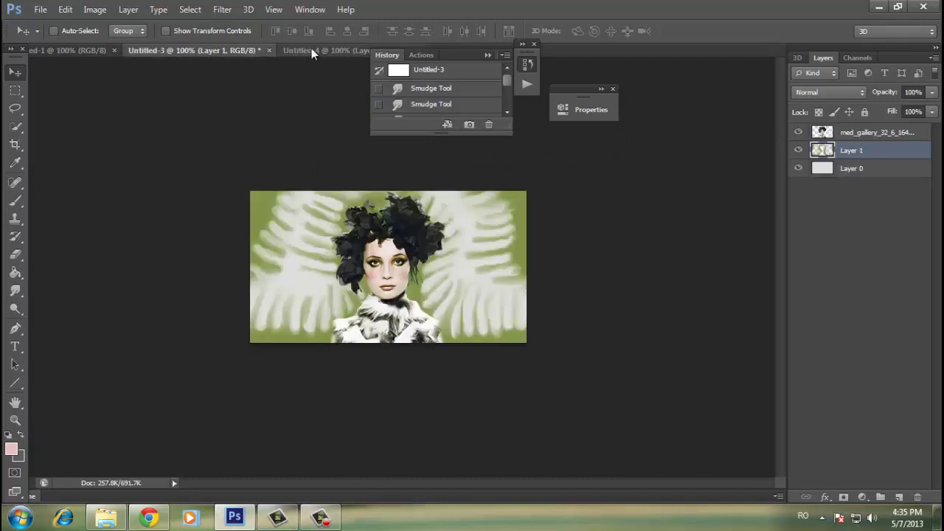
pyautogui.click(312, 50)
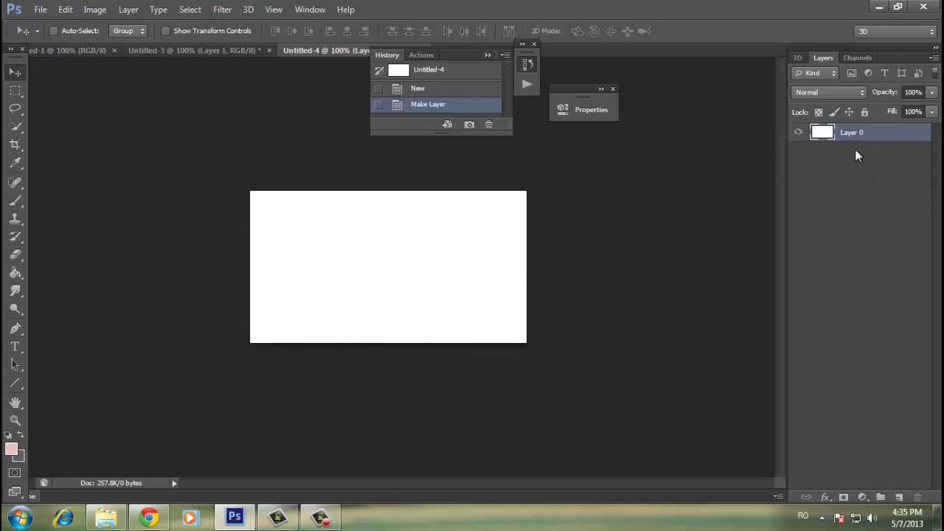
pyautogui.click(15, 272)
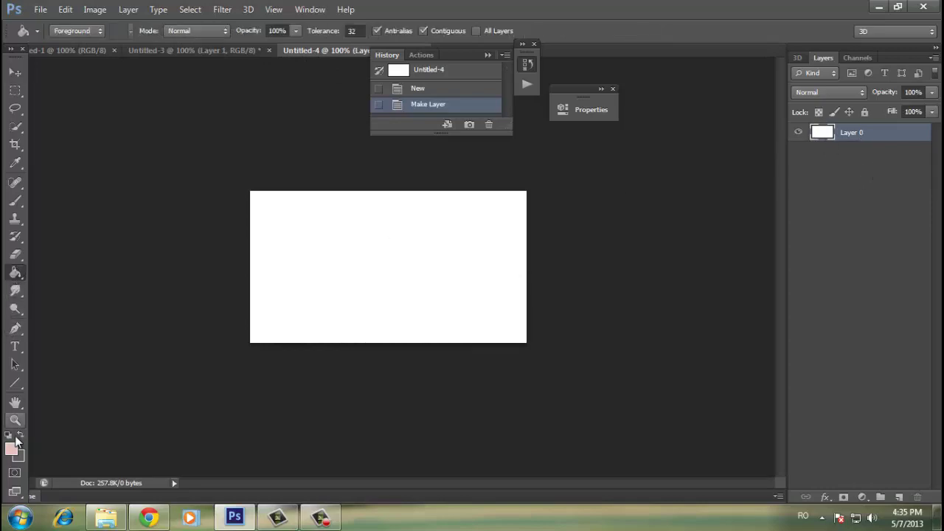
pyautogui.click(15, 72)
pyautogui.click(235, 516)
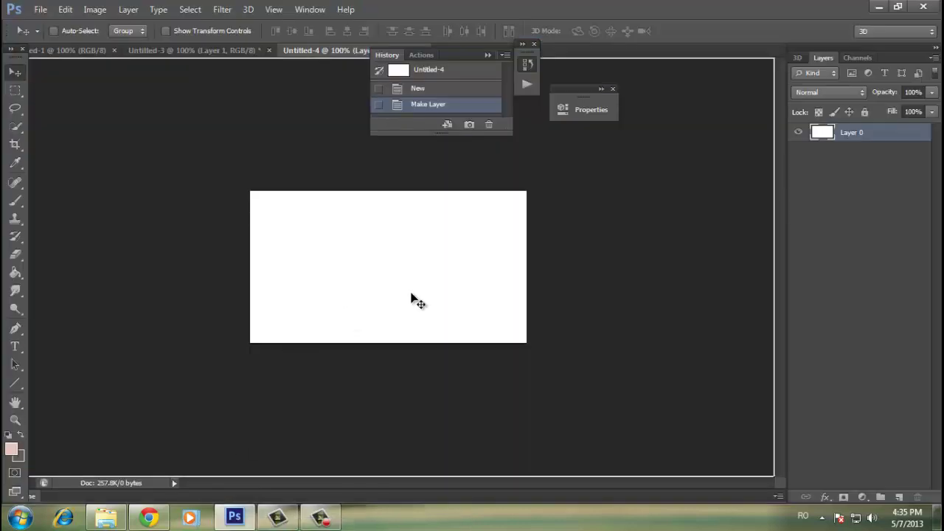
# Place the med gallery portrait into Untitled-4, enlarge it slightly and nudge it left
pyautogui.moveTo(454, 221); pyautogui.dragTo(415, 299)
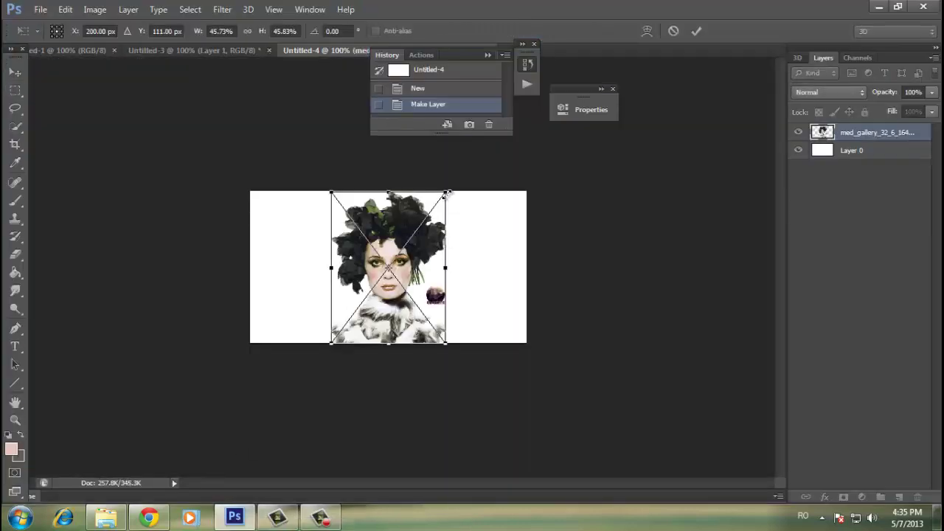
pyautogui.moveTo(444, 193); pyautogui.dragTo(451, 185)
pyautogui.press('Return')
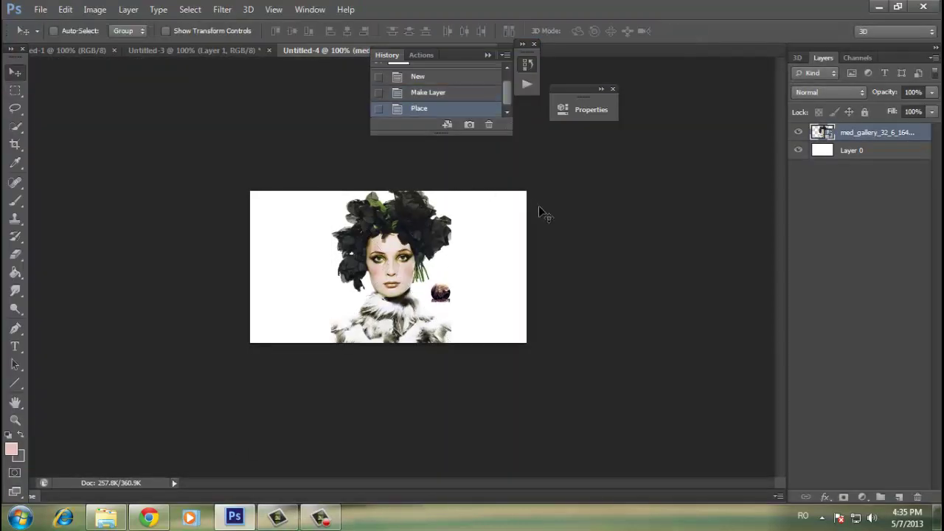
pyautogui.press('Left')
pyautogui.press('Left')
pyautogui.press('Left')
pyautogui.press('Left')
pyautogui.press('Left')
# Rasterize the portrait layer and erase the dark ornament beside her chin with a round eraser
pyautogui.click(20, 256)
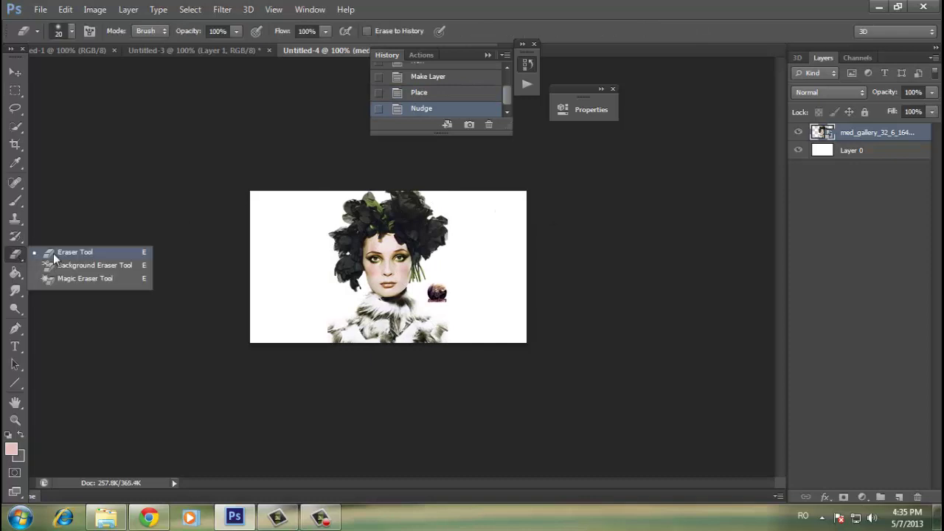
pyautogui.click(53, 253)
pyautogui.click(67, 31)
pyautogui.click(96, 139)
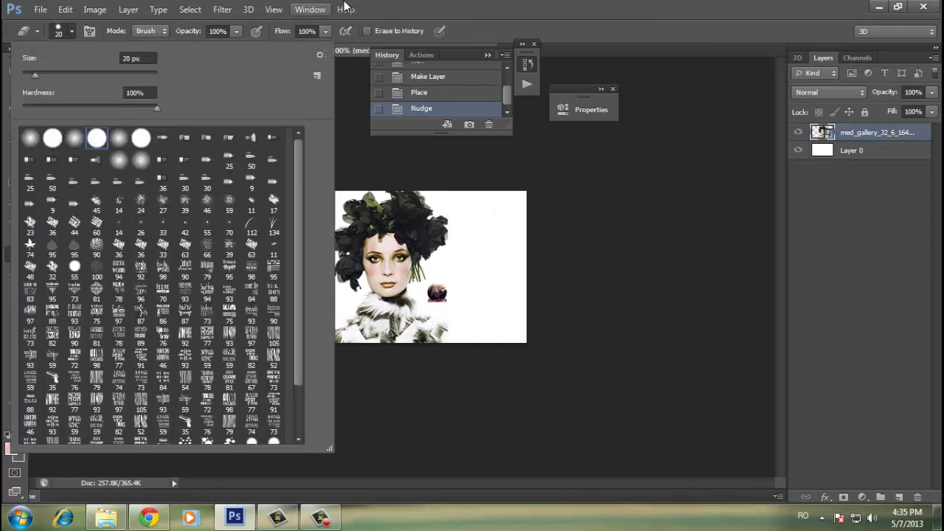
pyautogui.click(345, 9)
pyautogui.click(452, 278)
pyautogui.click(453, 278)
pyautogui.click(477, 204)
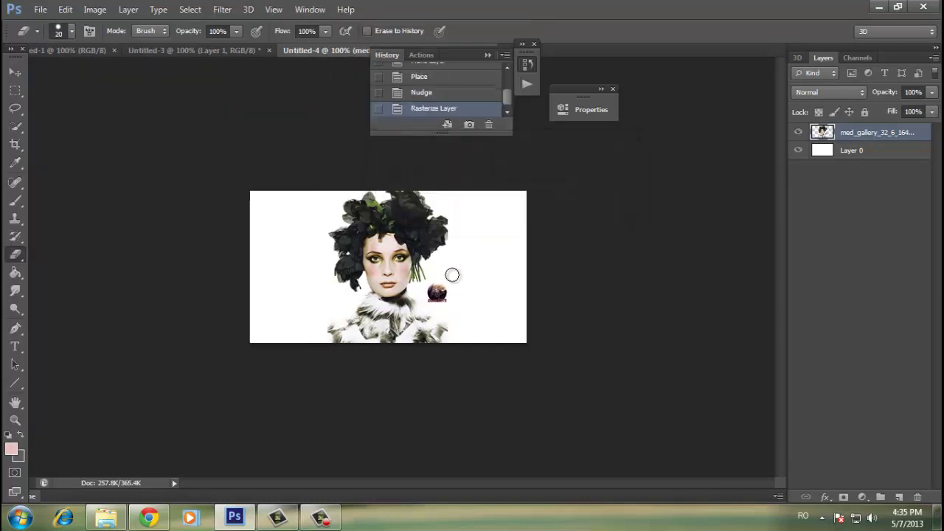
pyautogui.moveTo(448, 275); pyautogui.dragTo(433, 303)
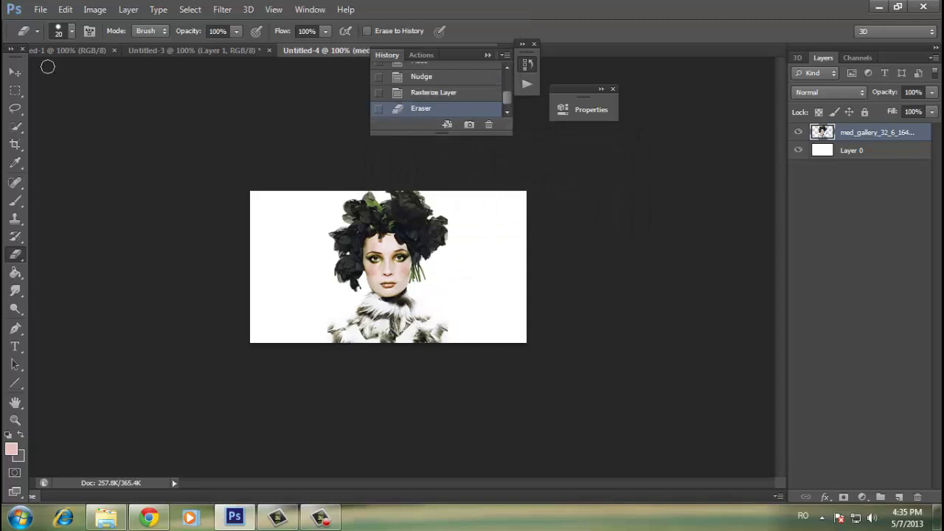
pyautogui.click(18, 71)
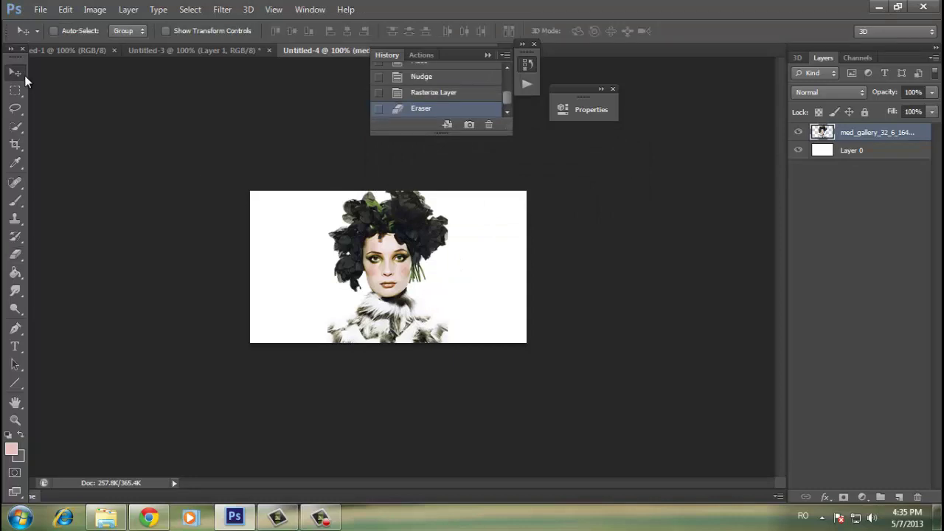
# Fill Layer 0 with beige #d4c3b4 sampled from her skin
pyautogui.click(487, 55)
pyautogui.click(854, 150)
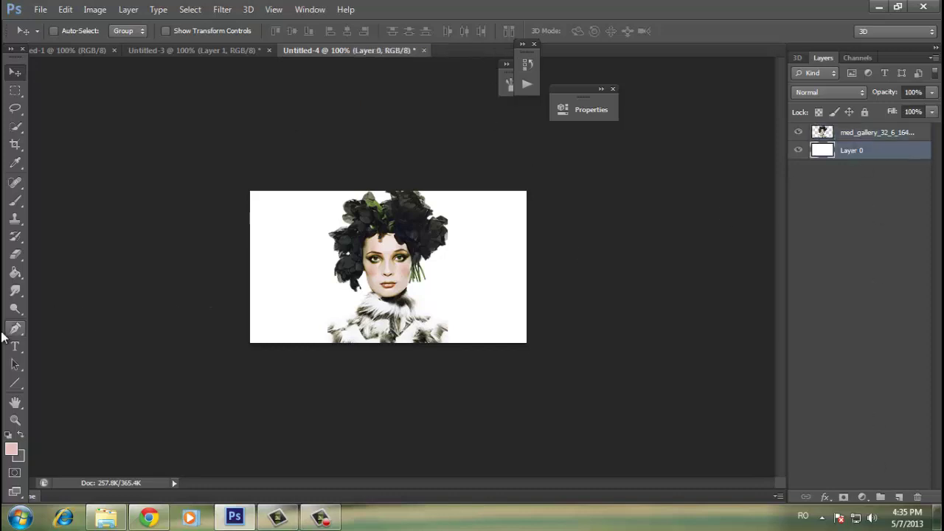
pyautogui.click(15, 272)
pyautogui.click(11, 448)
pyautogui.click(404, 291)
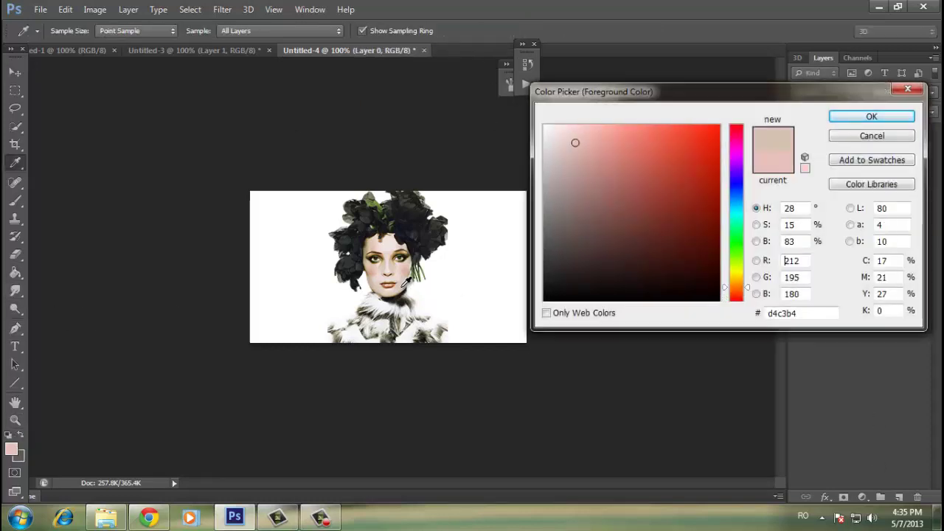
pyautogui.press('Return')
pyautogui.click(494, 287)
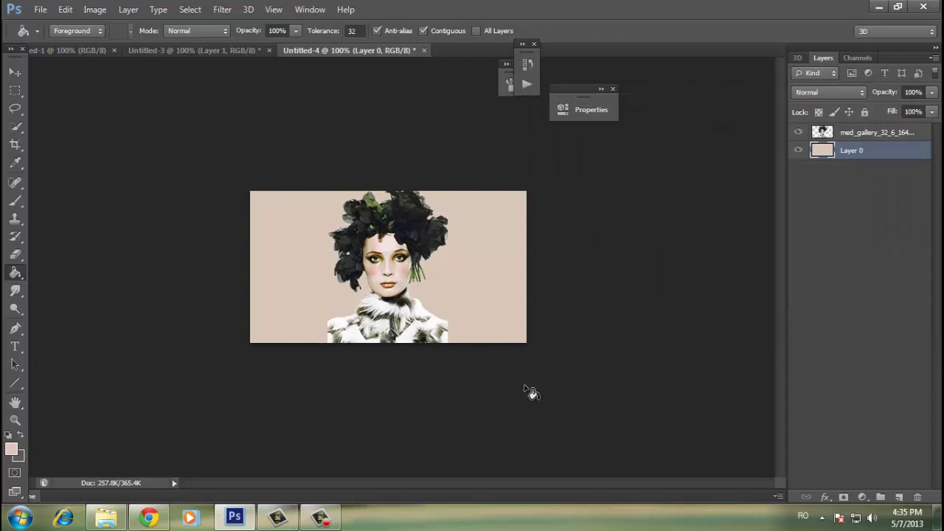
# Make the portrait layer active, browse Eraser brush tips, then return to the Move tool
pyautogui.click(15, 255)
pyautogui.click(878, 133)
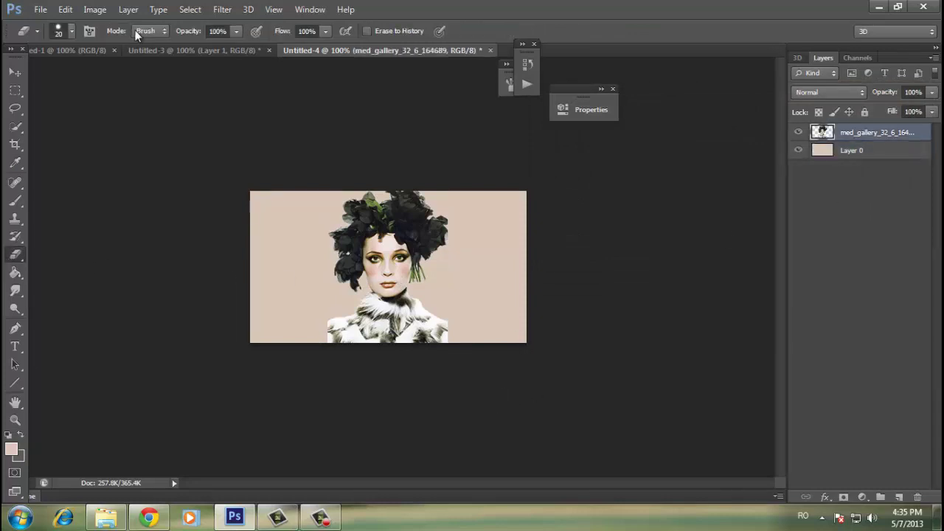
pyautogui.click(70, 33)
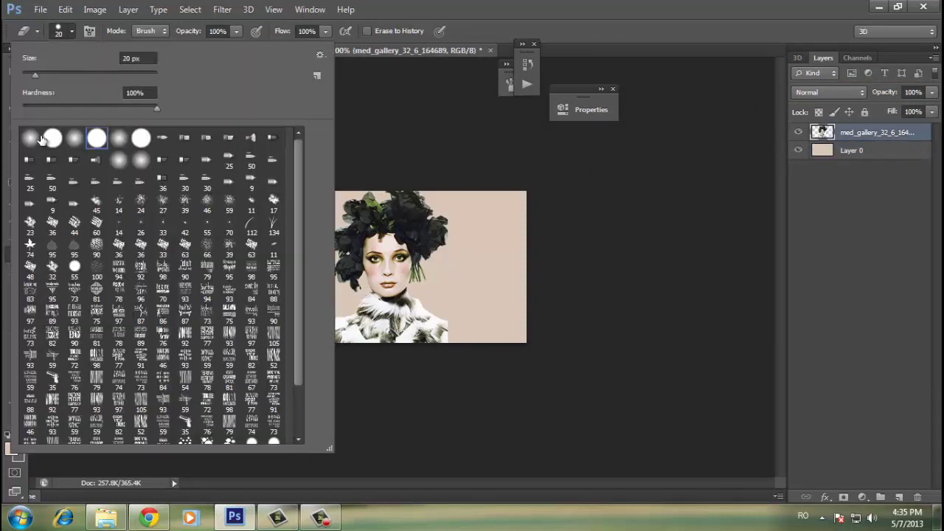
pyautogui.click(53, 32)
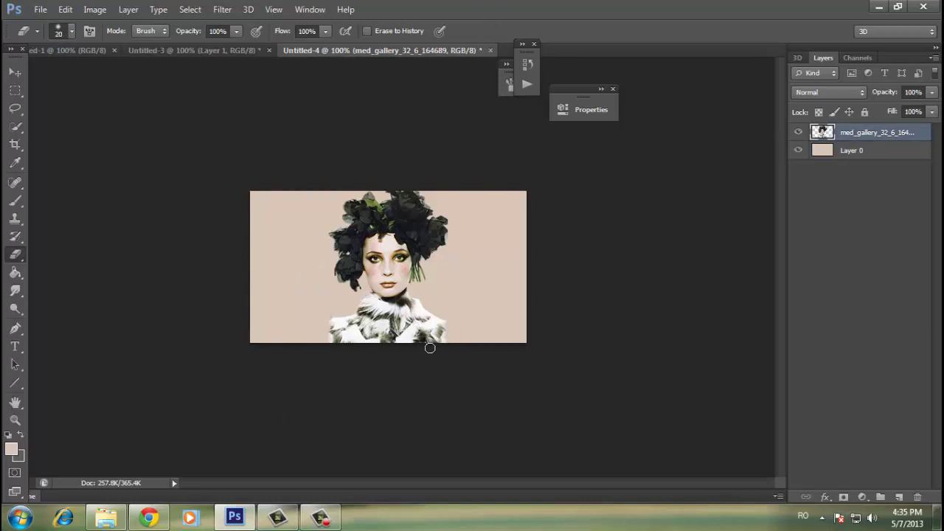
pyautogui.click(15, 72)
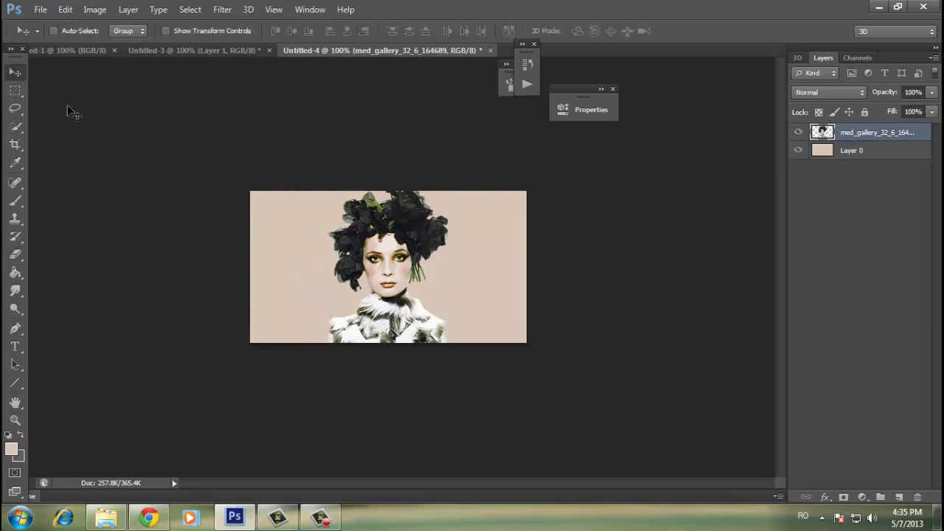
# Add a new Layer 1 above Layer 0 and set a soft brush of about 53 px
pyautogui.keyDown('ctrl'); pyautogui.click(899, 497); pyautogui.keyUp('ctrl')
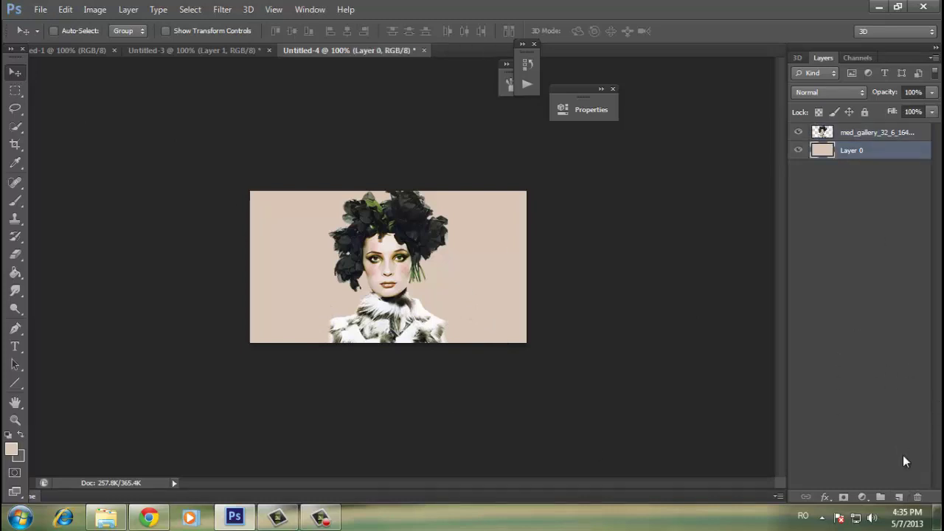
pyautogui.click(15, 201)
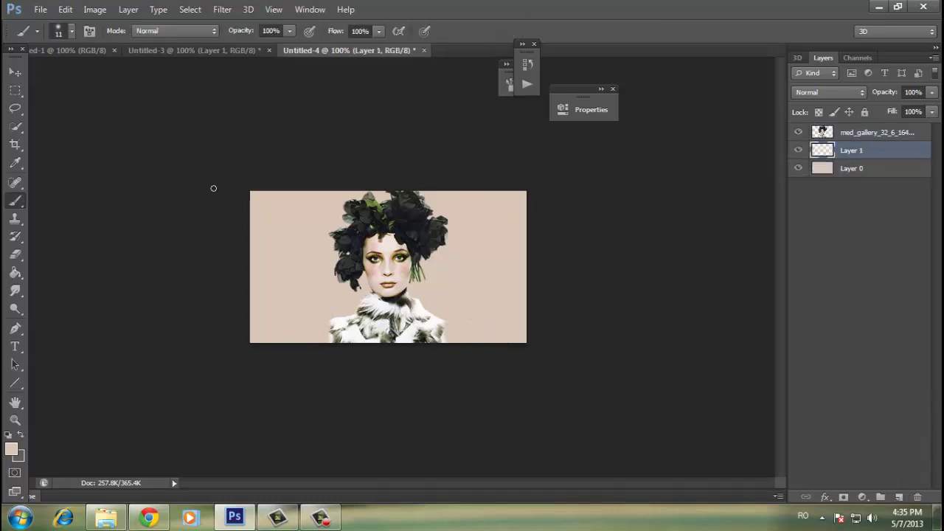
pyautogui.rightClick(64, 87)
pyautogui.click(58, 74)
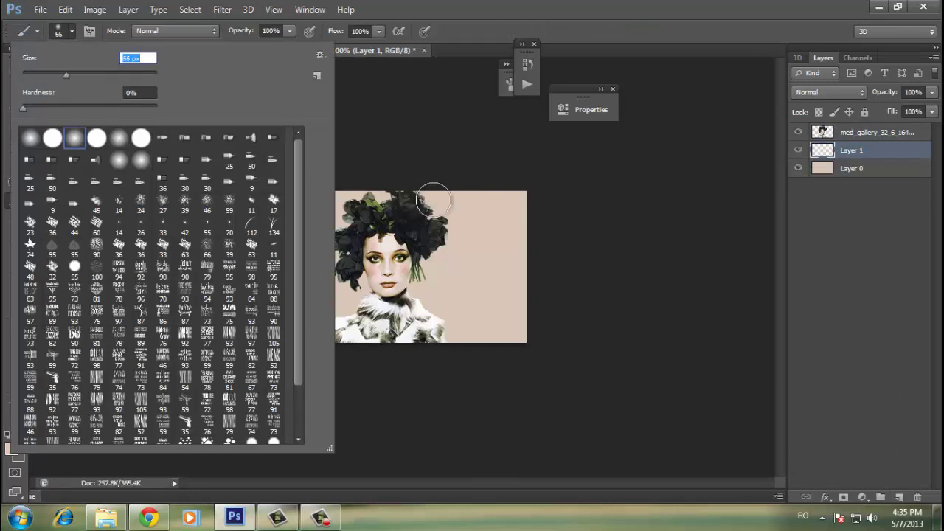
pyautogui.press('Return')
# Paint dark olive green #48602c from her hair around the head and bottom edge
pyautogui.click(12, 450)
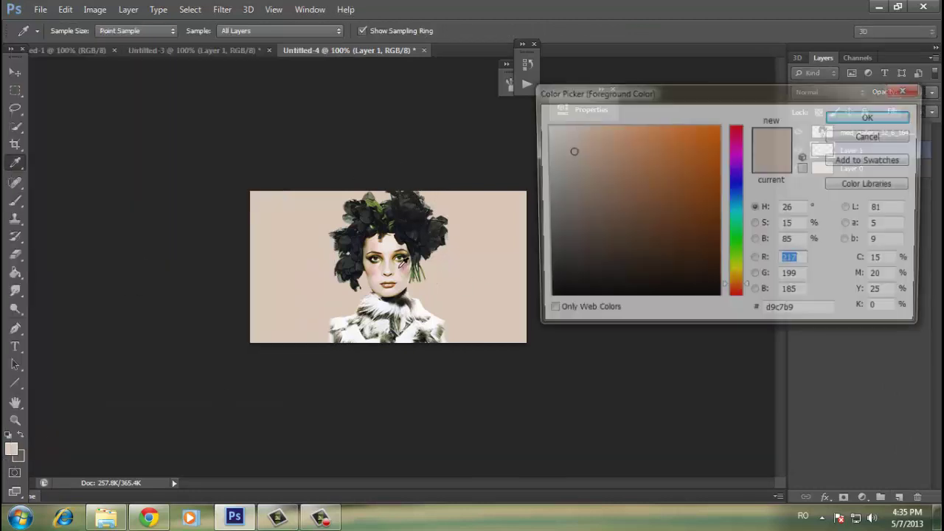
pyautogui.click(383, 200)
pyautogui.click(384, 200)
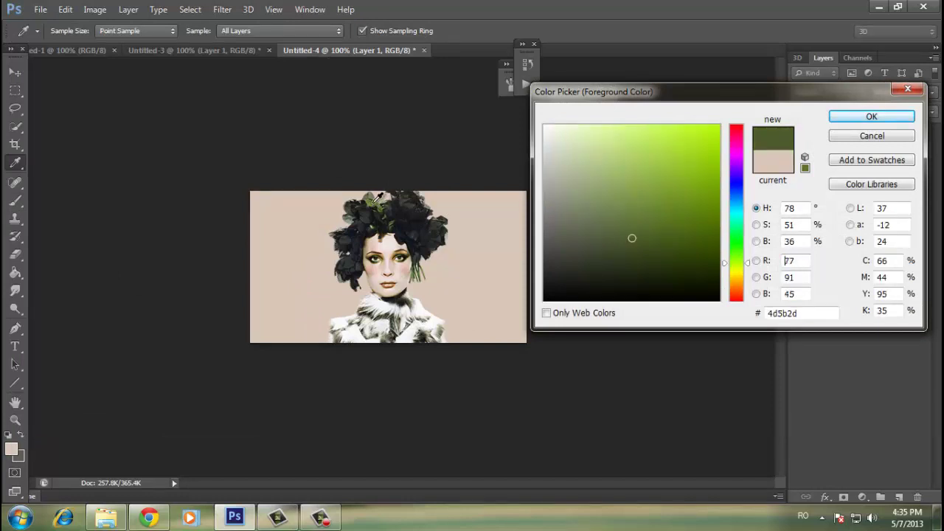
pyautogui.click(382, 199)
pyautogui.click(382, 200)
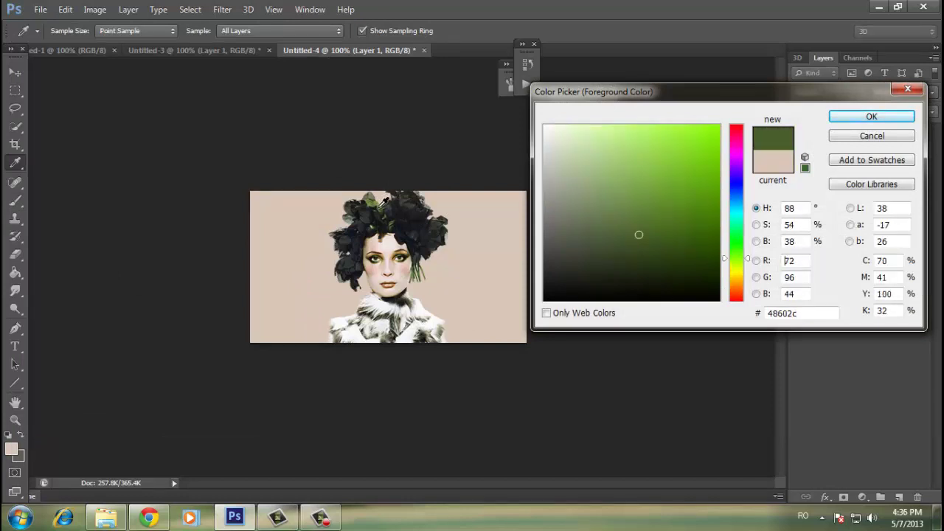
pyautogui.press('Return')
pyautogui.moveTo(435, 225); pyautogui.dragTo(549, 333)
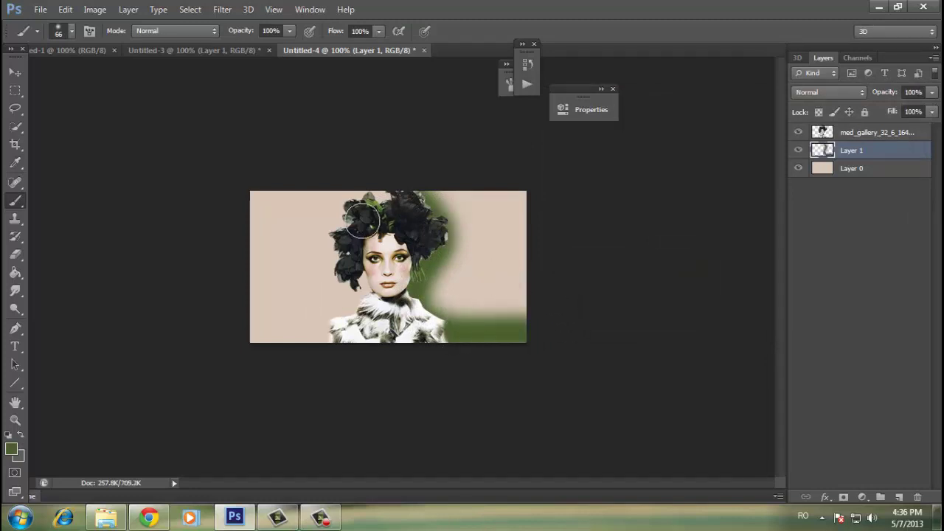
pyautogui.moveTo(376, 199)
pyautogui.mouseDown()
pyautogui.moveTo(350, 221)
pyautogui.moveTo(319, 329)
pyautogui.mouseUp()
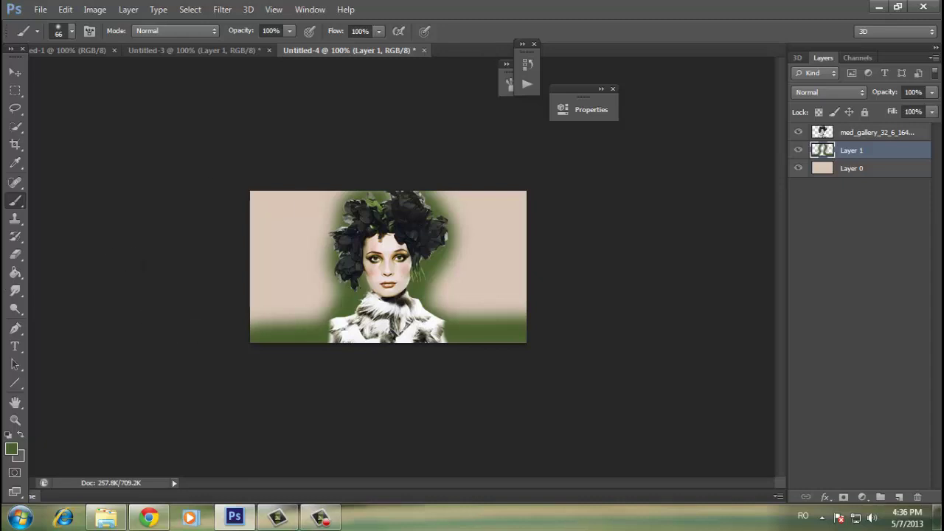
# Select the Smudge tool and review its brush tip and shape dynamics settings
pyautogui.click(15, 290)
pyautogui.click(71, 36)
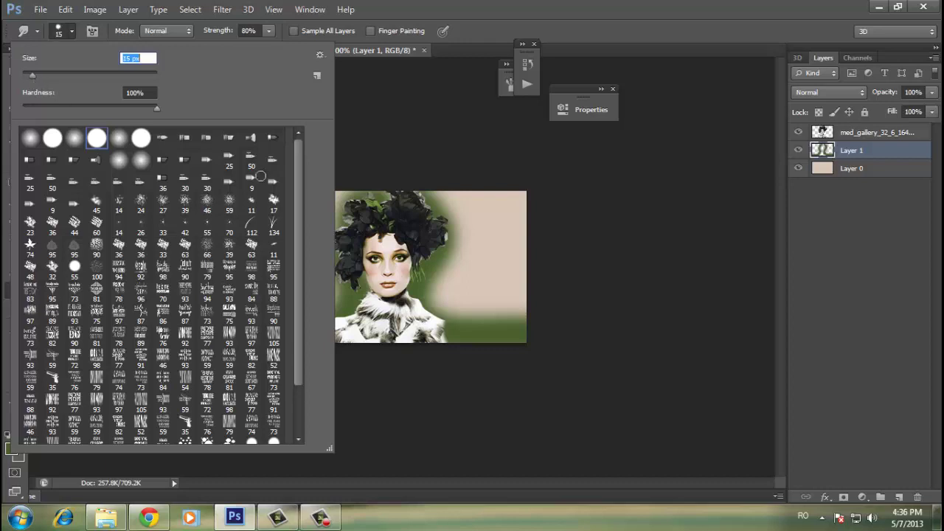
pyautogui.click(92, 30)
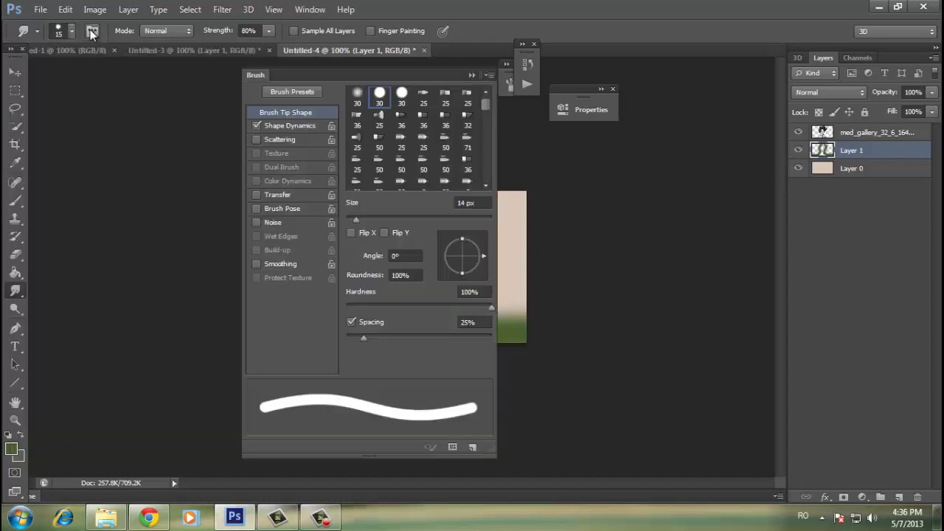
pyautogui.click(274, 125)
pyautogui.click(287, 113)
pyautogui.click(472, 75)
# Smudge a streak right of the woman, then delete two unwanted smudge steps in History
pyautogui.moveTo(471, 295)
pyautogui.mouseDown()
pyautogui.moveTo(487, 292)
pyautogui.moveTo(459, 319)
pyautogui.mouseUp()
pyautogui.click(528, 64)
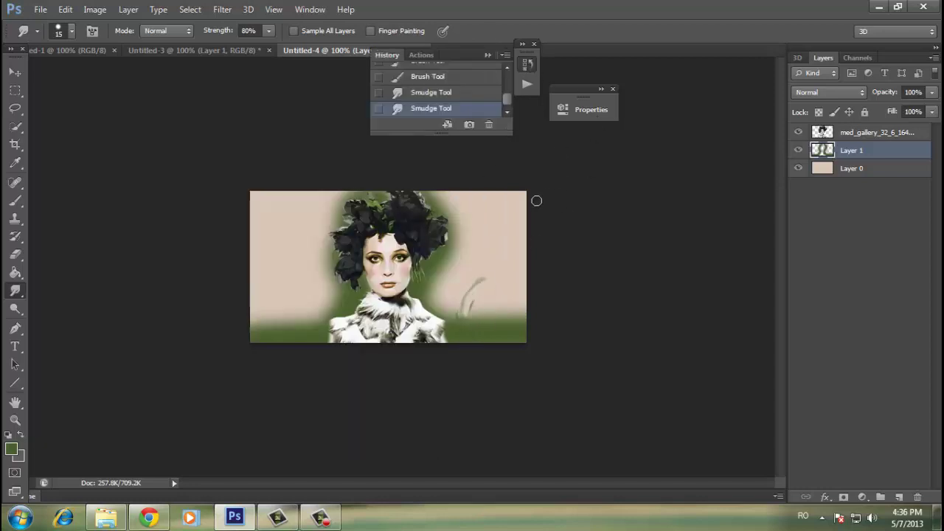
pyautogui.click(489, 125)
pyautogui.press('Return')
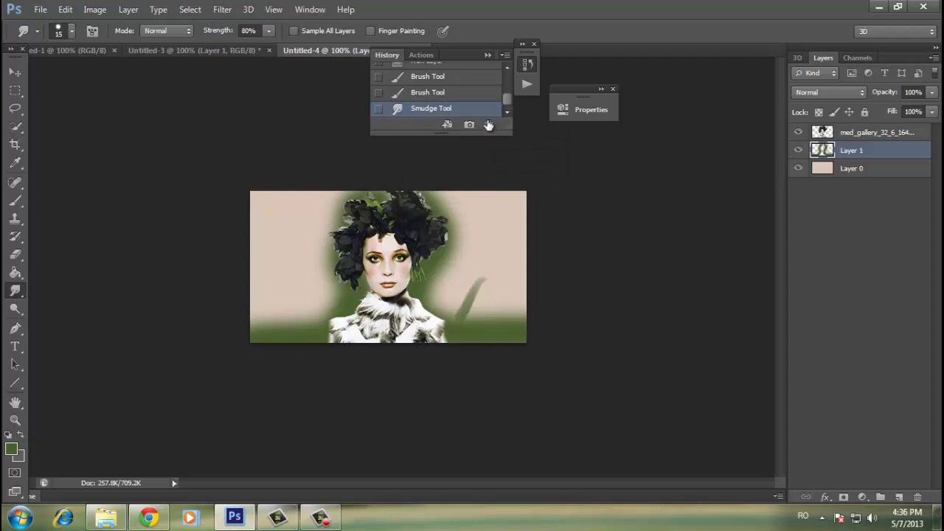
pyautogui.click(489, 125)
pyautogui.press('Return')
# Smudge curved finger-like green and beige streaks on the right of the portrait
pyautogui.click(93, 31)
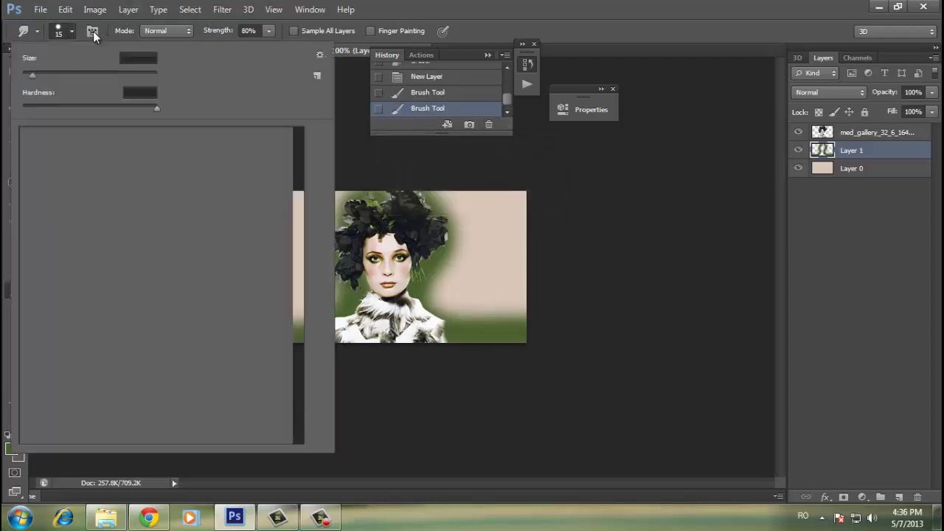
pyautogui.click(93, 31)
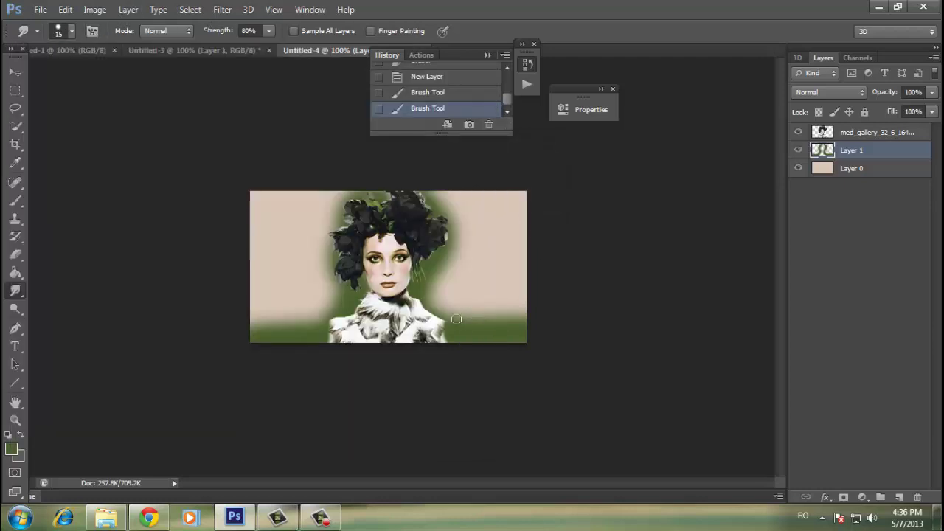
pyautogui.moveTo(457, 318); pyautogui.dragTo(478, 274)
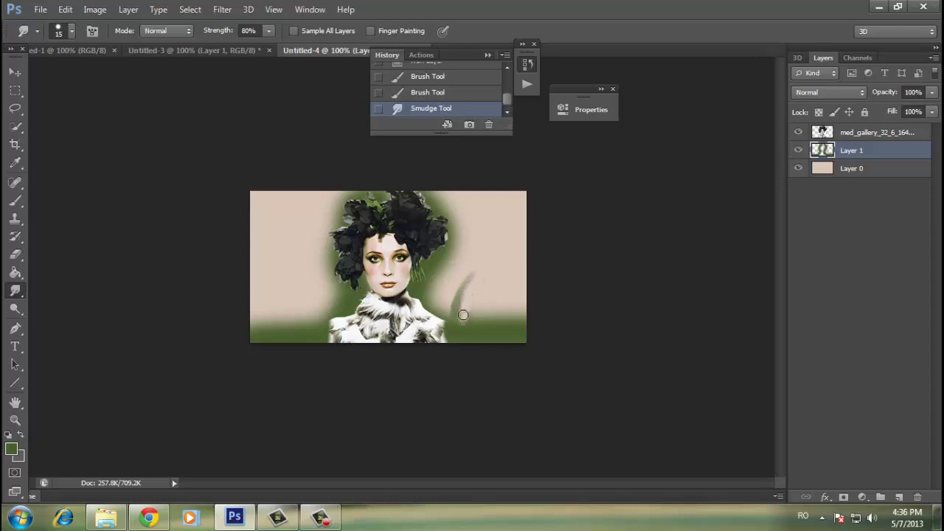
pyautogui.moveTo(462, 315); pyautogui.dragTo(485, 280)
pyautogui.moveTo(479, 322)
pyautogui.mouseDown()
pyautogui.moveTo(483, 303)
pyautogui.moveTo(497, 325)
pyautogui.mouseUp()
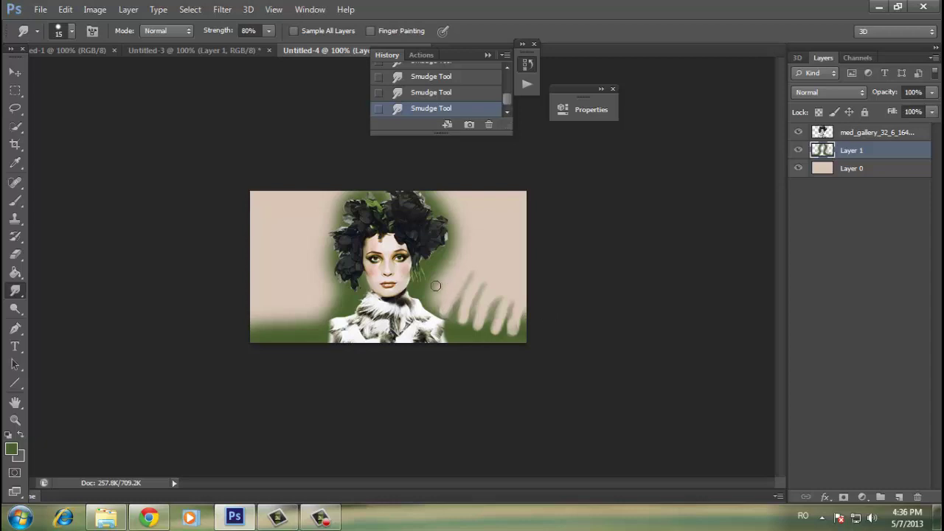
pyautogui.moveTo(438, 306); pyautogui.dragTo(461, 271)
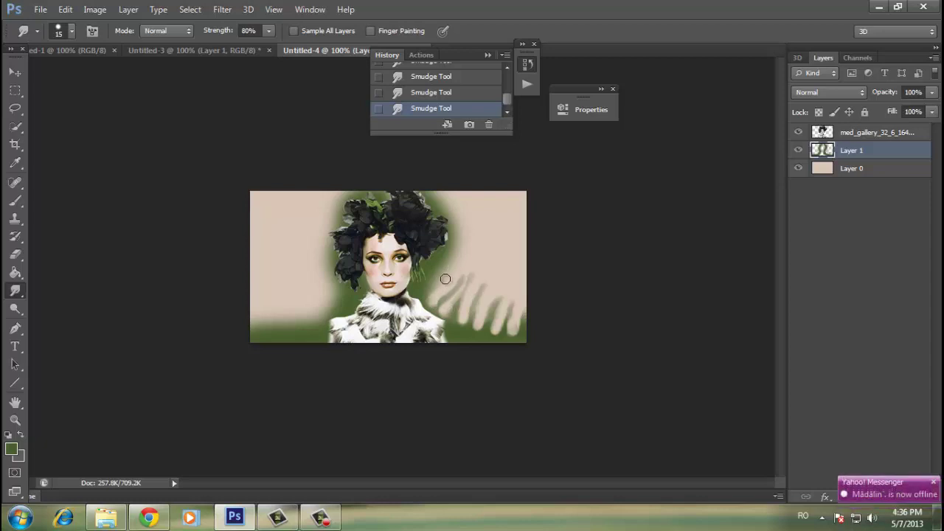
pyautogui.moveTo(445, 279); pyautogui.dragTo(441, 288)
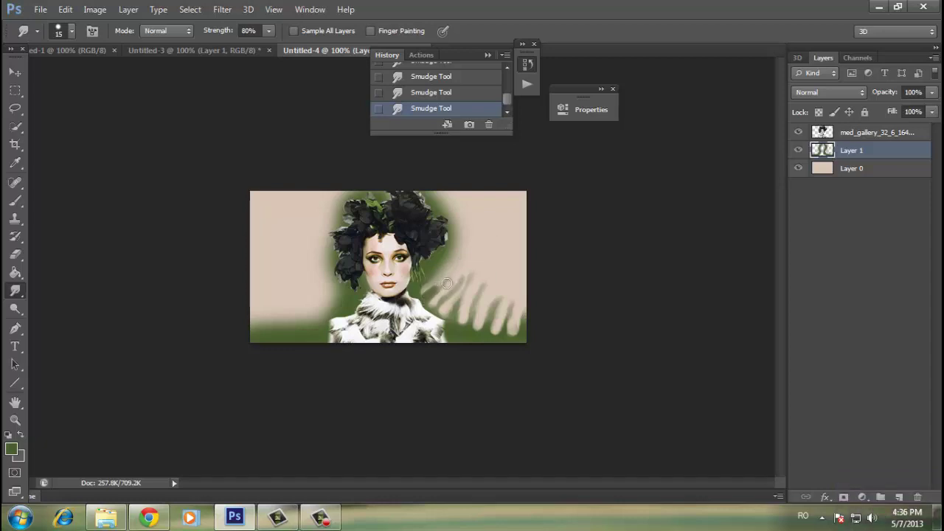
pyautogui.moveTo(467, 261); pyautogui.dragTo(426, 281)
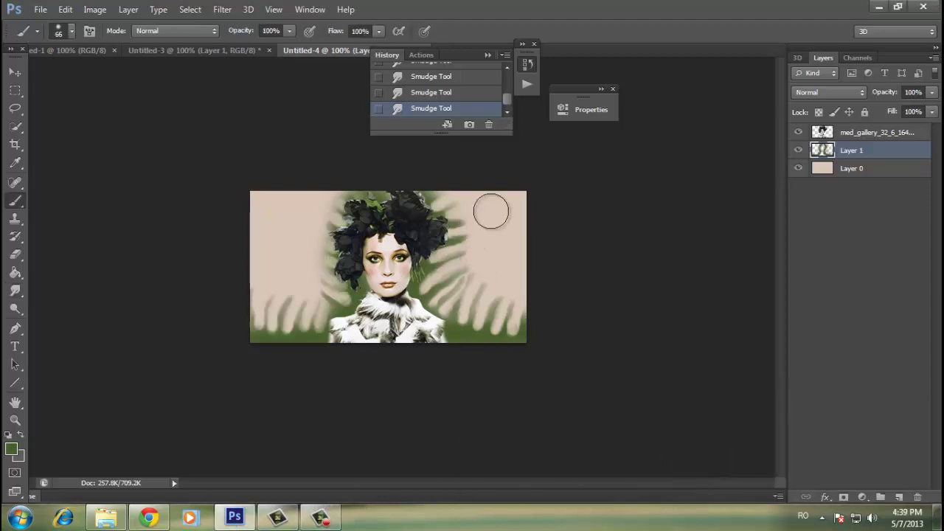
# Paint green down the left and right edges of the canvas
pyautogui.moveTo(249, 195)
pyautogui.mouseDown()
pyautogui.moveTo(252, 285)
pyautogui.moveTo(251, 270)
pyautogui.mouseUp()
pyautogui.moveTo(529, 193); pyautogui.dragTo(524, 300)
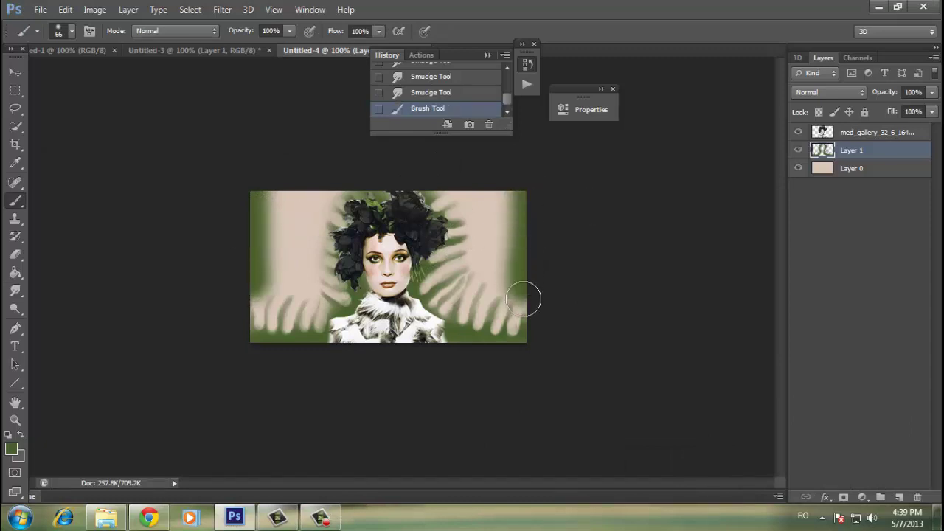
pyautogui.click(328, 520)
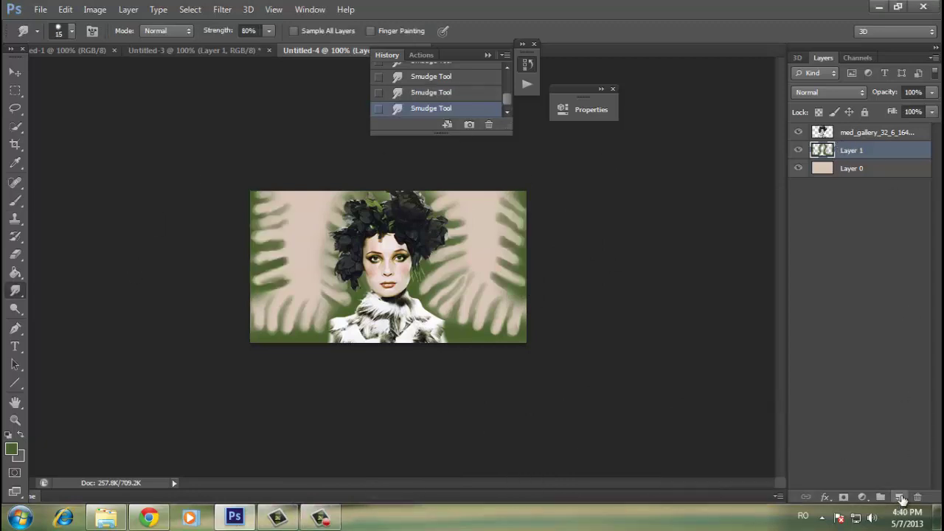
# Duplicate the smudged backdrop layer, add an empty Layer 2, and shrink the brush below 19 px
pyautogui.hotkey('ctrl', 'j')
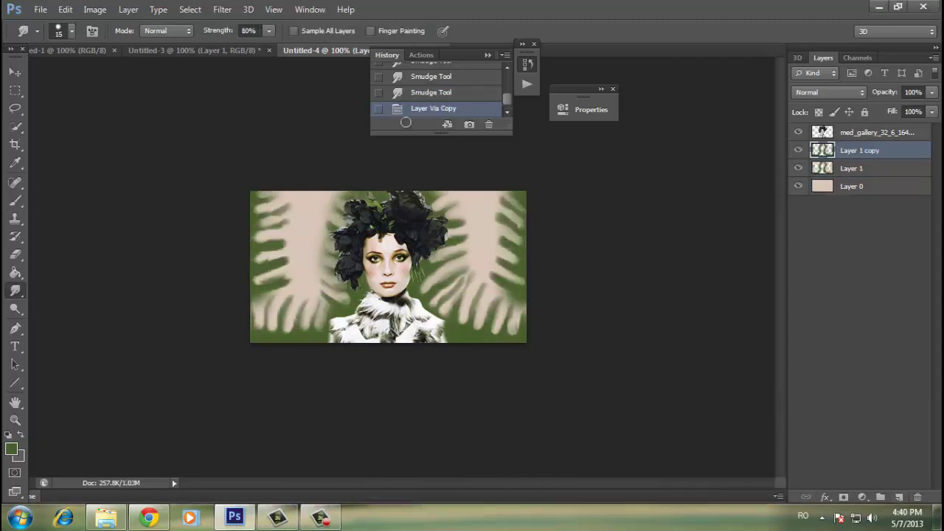
pyautogui.click(896, 498)
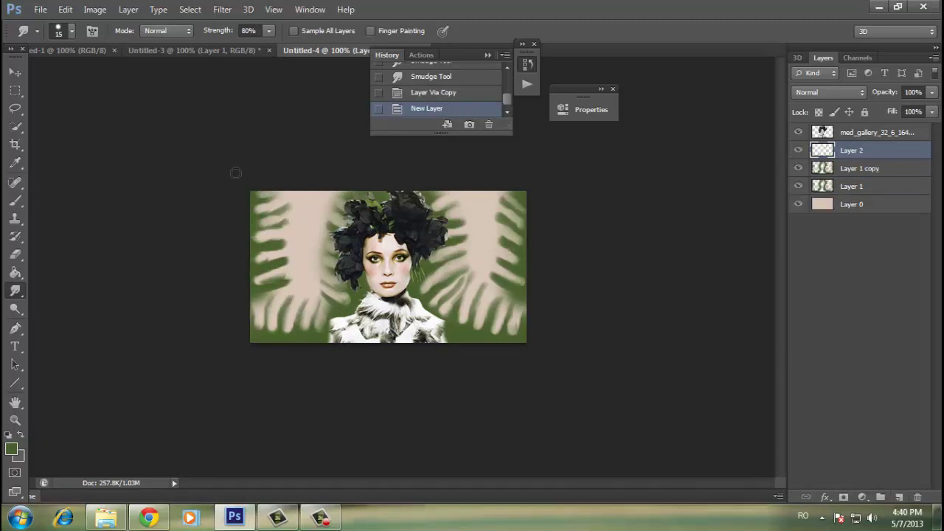
pyautogui.click(15, 200)
pyautogui.click(60, 32)
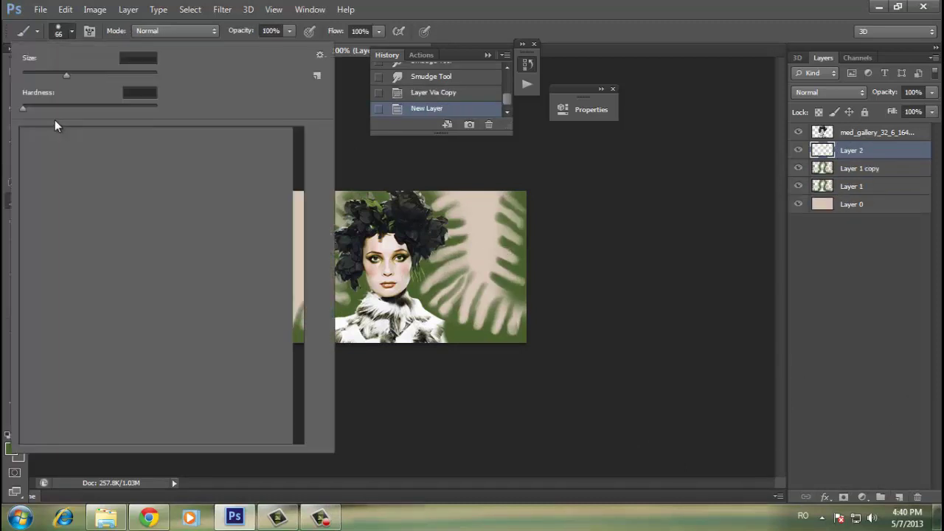
pyautogui.moveTo(43, 74); pyautogui.dragTo(34, 75)
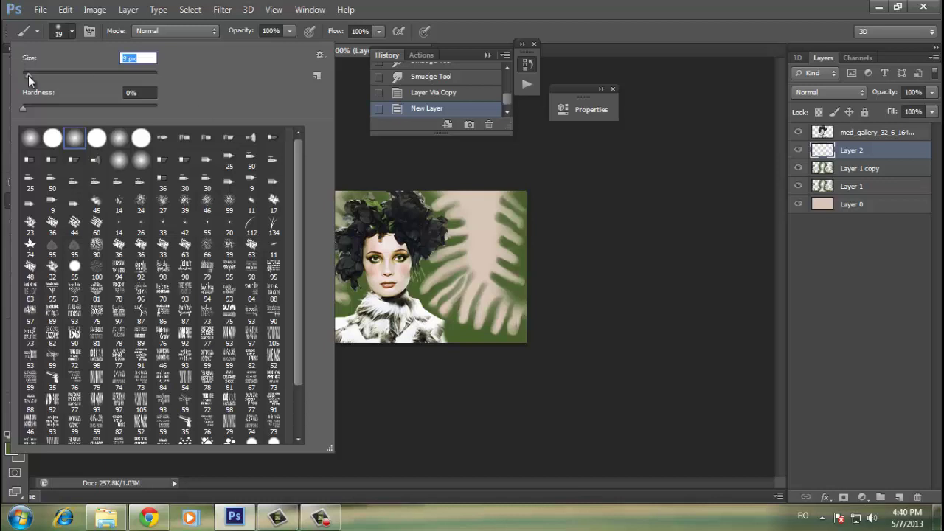
pyautogui.moveTo(24, 71); pyautogui.dragTo(29, 75)
pyautogui.click(451, 13)
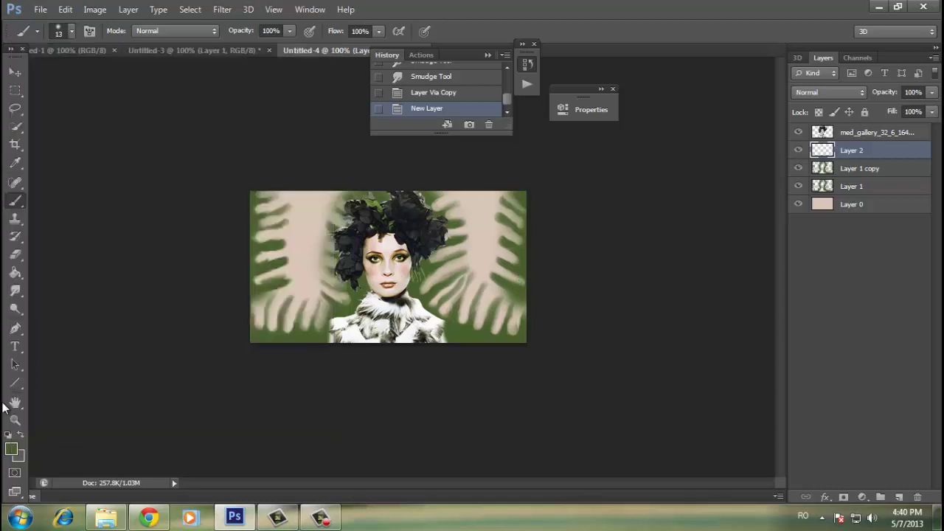
# Set the background colour to a pale pink sampled from the woman's face
pyautogui.press('i')
pyautogui.click(19, 455)
pyautogui.click(405, 269)
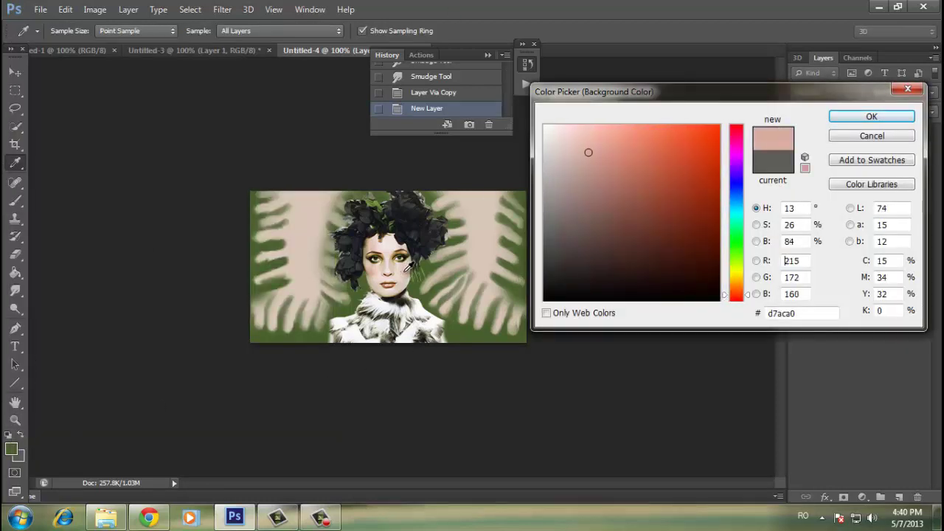
pyautogui.press('Return')
pyautogui.press('b')
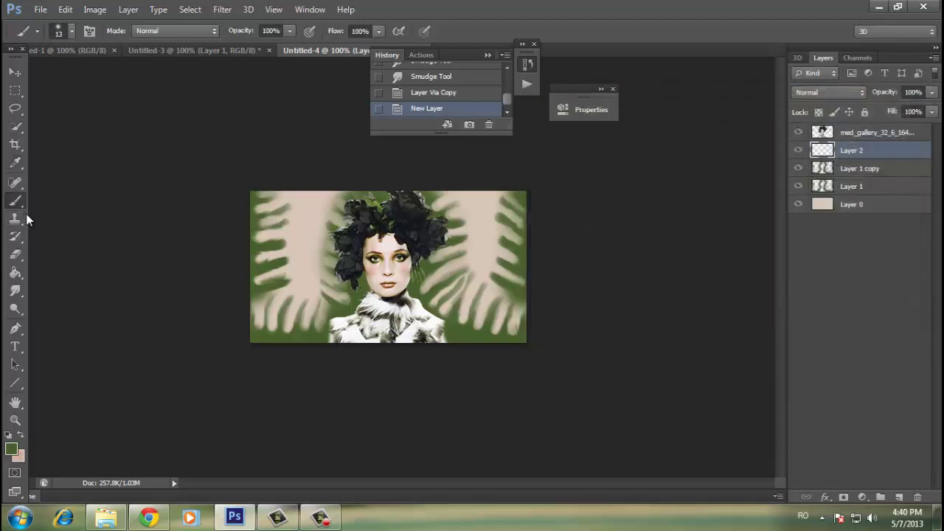
# Set the foreground colour to near-black #1d1f20 sampled from her hair
pyautogui.press('i')
pyautogui.click(11, 449)
pyautogui.click(449, 251)
pyautogui.click(417, 212)
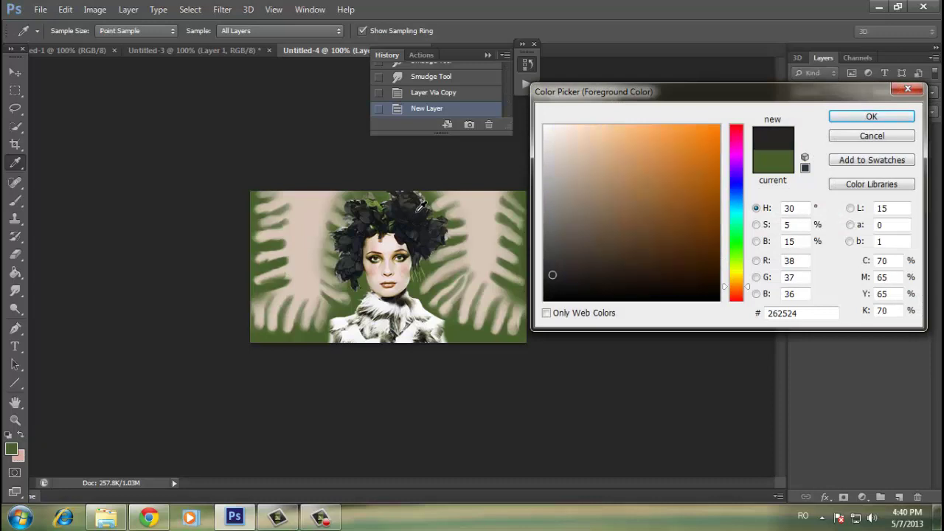
pyautogui.click(414, 226)
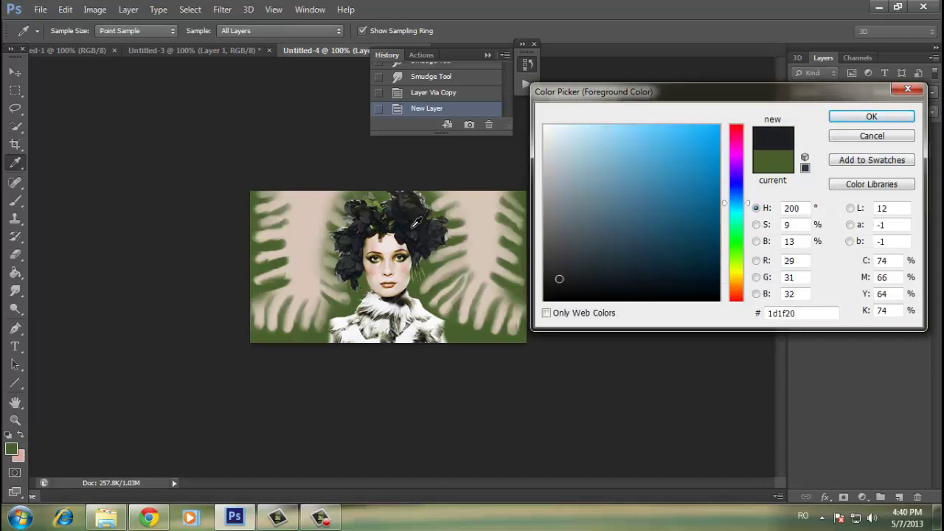
pyautogui.press('b')
pyautogui.press('Return')
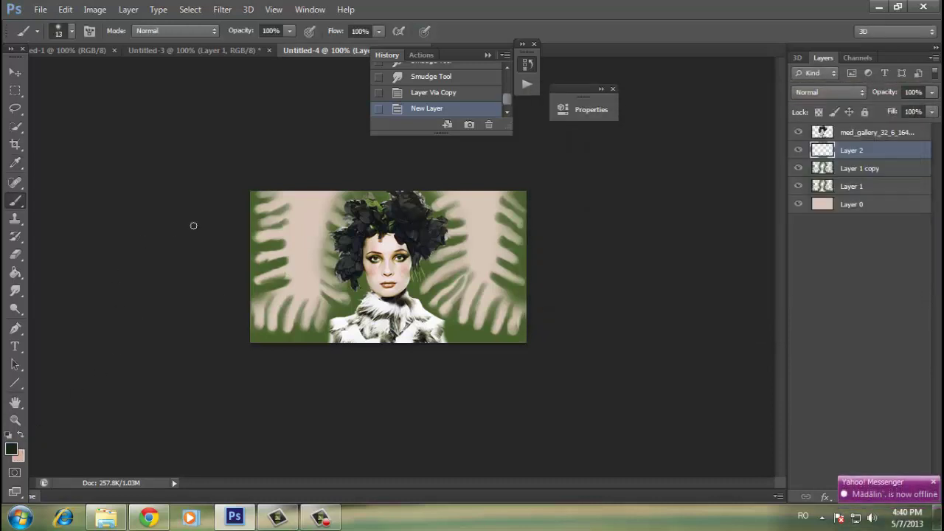
# Zoom in and dab a small dark dot on the left green backdrop
pyautogui.click(14, 420)
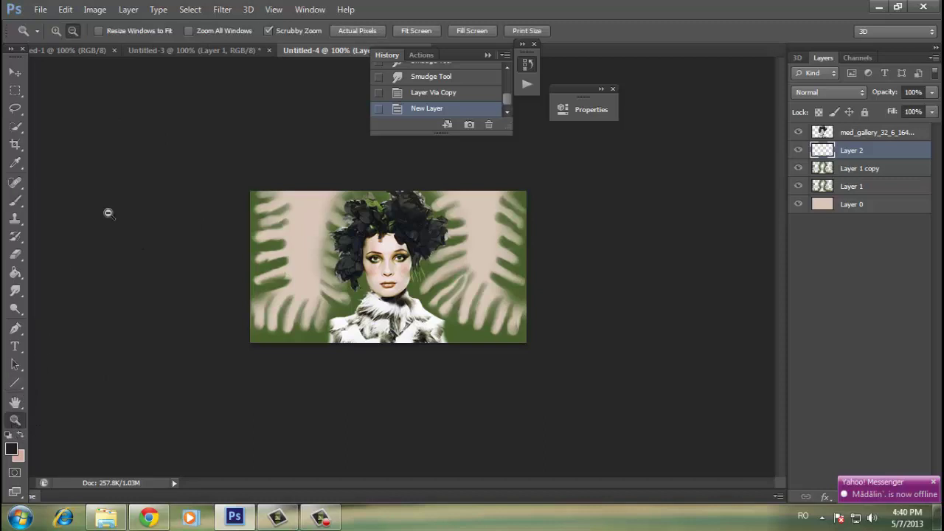
pyautogui.click(637, 250)
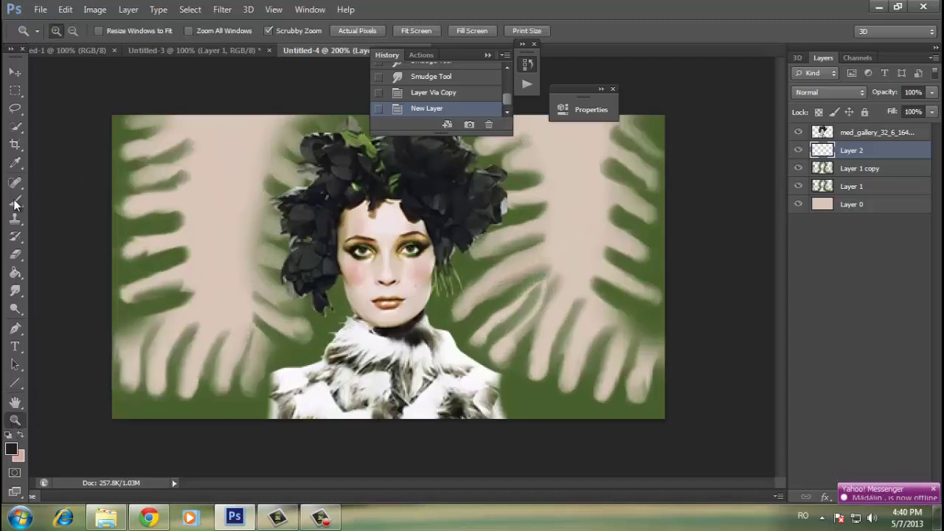
pyautogui.press('b')
pyautogui.click(130, 208)
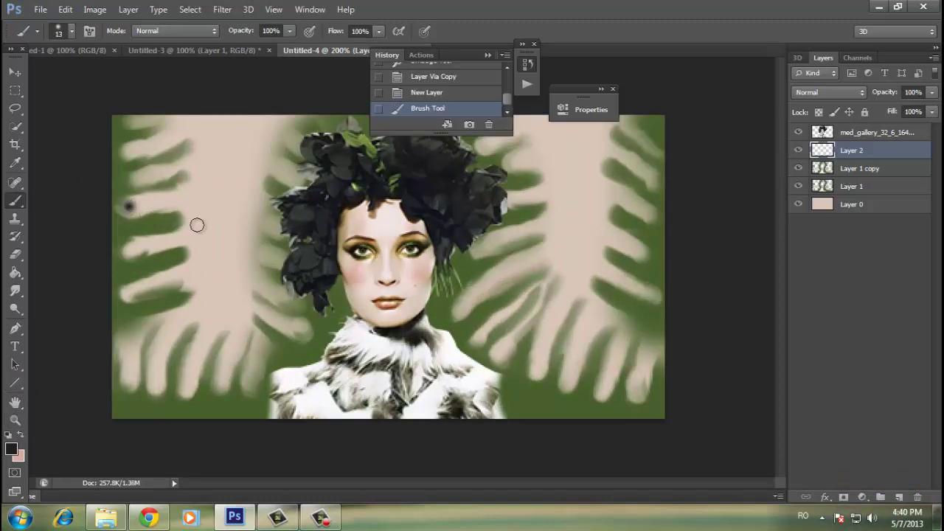
# Smudge the dark dot into thin streaks with a tiny smudge brush
pyautogui.click(17, 292)
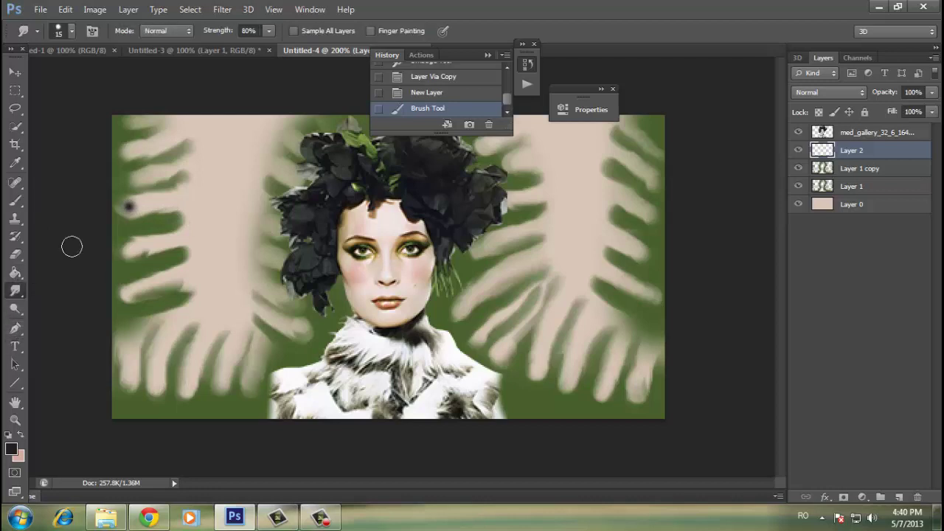
pyautogui.click(70, 37)
pyautogui.moveTo(38, 70)
pyautogui.mouseDown()
pyautogui.moveTo(24, 74)
pyautogui.moveTo(58, 74)
pyautogui.moveTo(26, 74)
pyautogui.mouseUp()
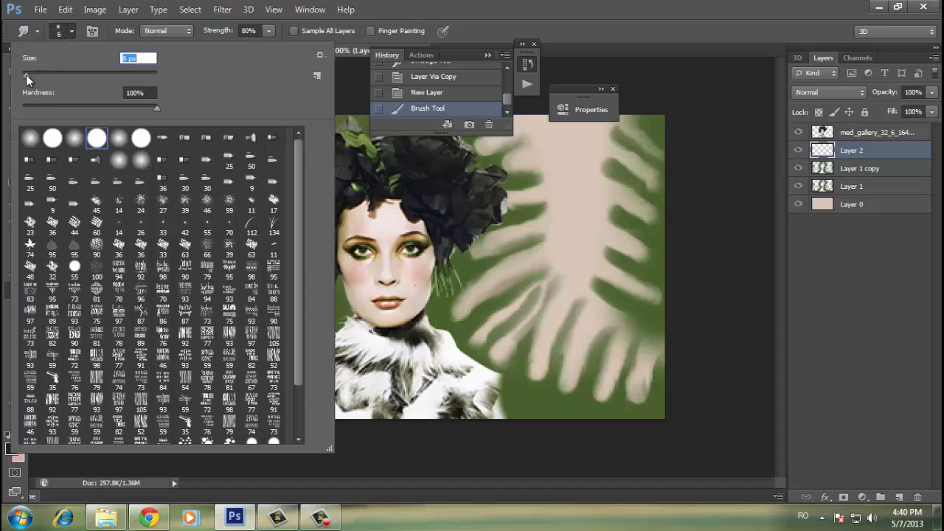
pyautogui.press('Return')
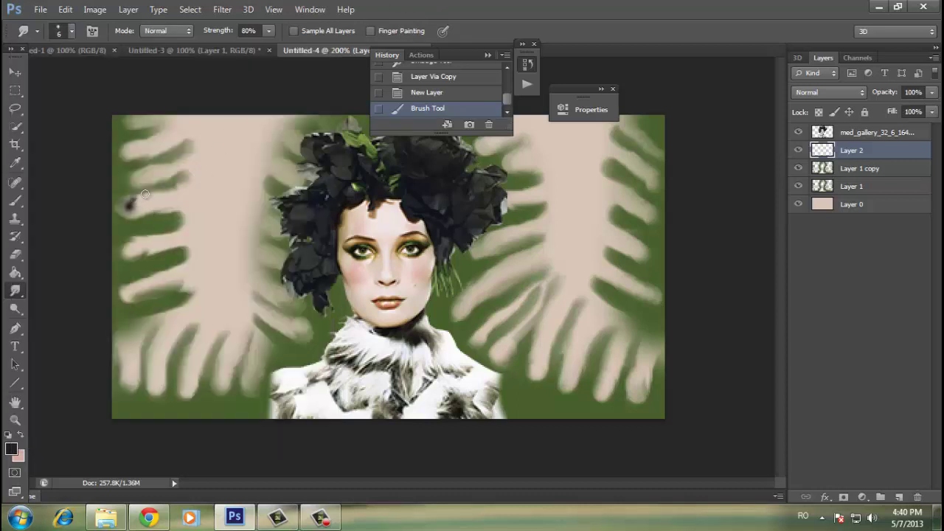
pyautogui.moveTo(135, 197); pyautogui.dragTo(196, 191)
pyautogui.moveTo(124, 209)
pyautogui.mouseDown()
pyautogui.moveTo(171, 211)
pyautogui.moveTo(137, 204)
pyautogui.mouseUp()
pyautogui.moveTo(133, 207); pyautogui.dragTo(140, 211)
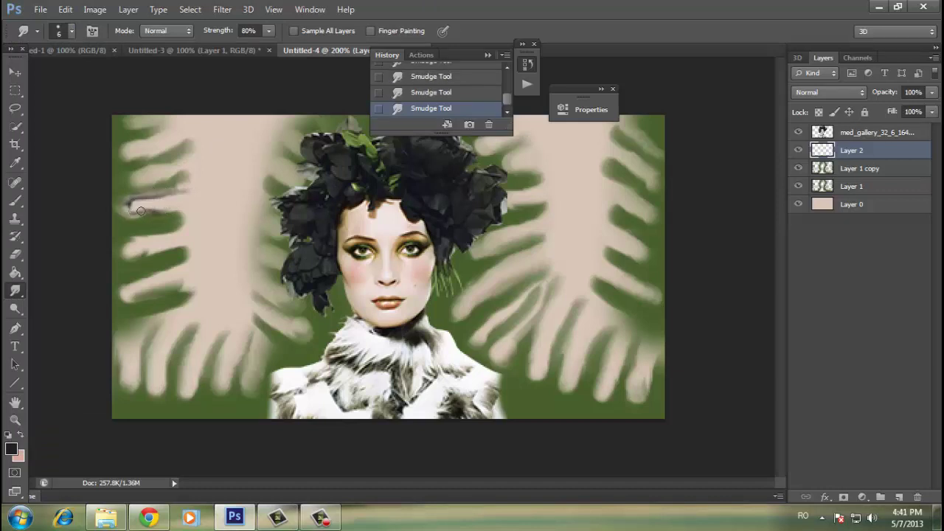
# Paint a darker mark along the left fingers and switch back to smudging
pyautogui.click(14, 254)
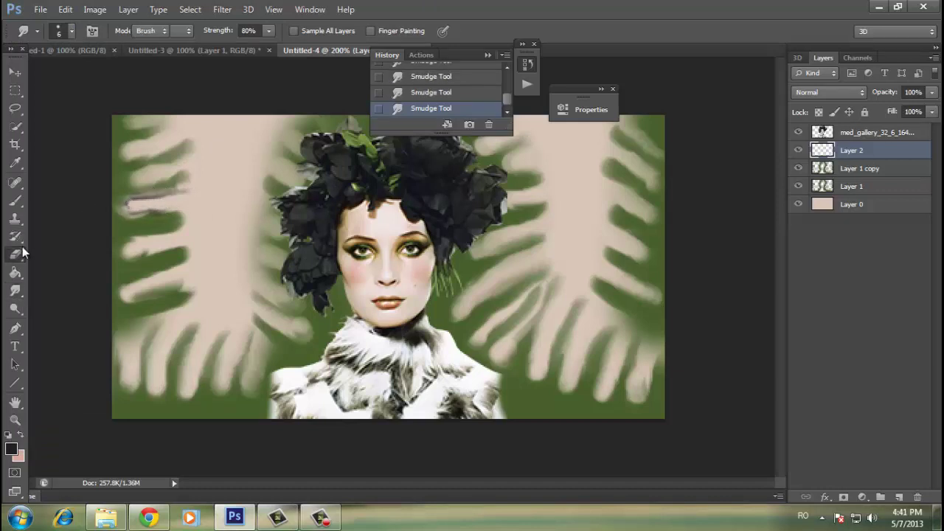
pyautogui.click(13, 204)
pyautogui.click(129, 255)
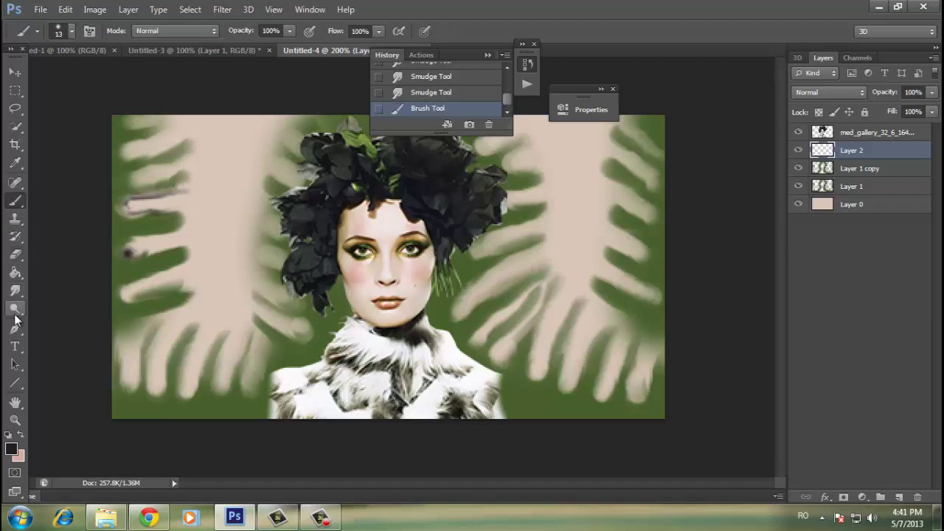
pyautogui.moveTo(128, 257)
pyautogui.mouseDown()
pyautogui.moveTo(183, 231)
pyautogui.moveTo(155, 253)
pyautogui.mouseUp()
pyautogui.click(15, 290)
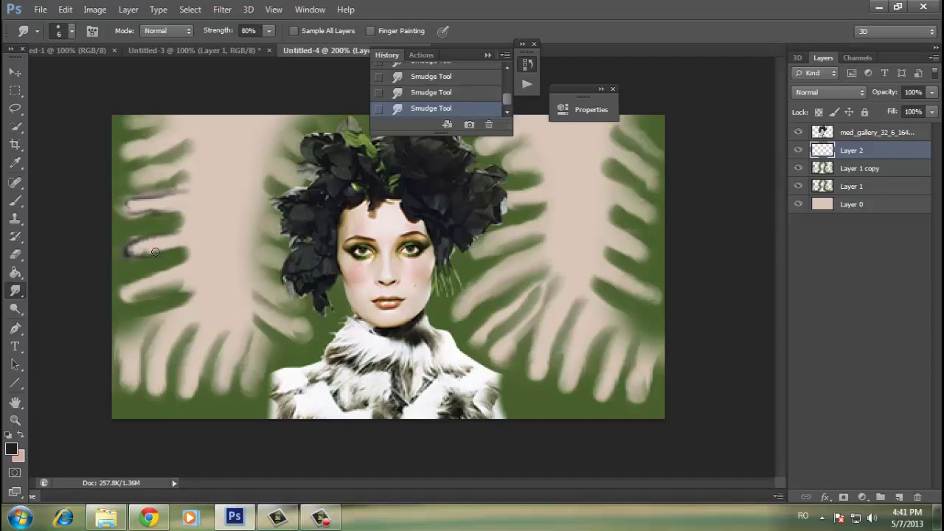
pyautogui.click(14, 420)
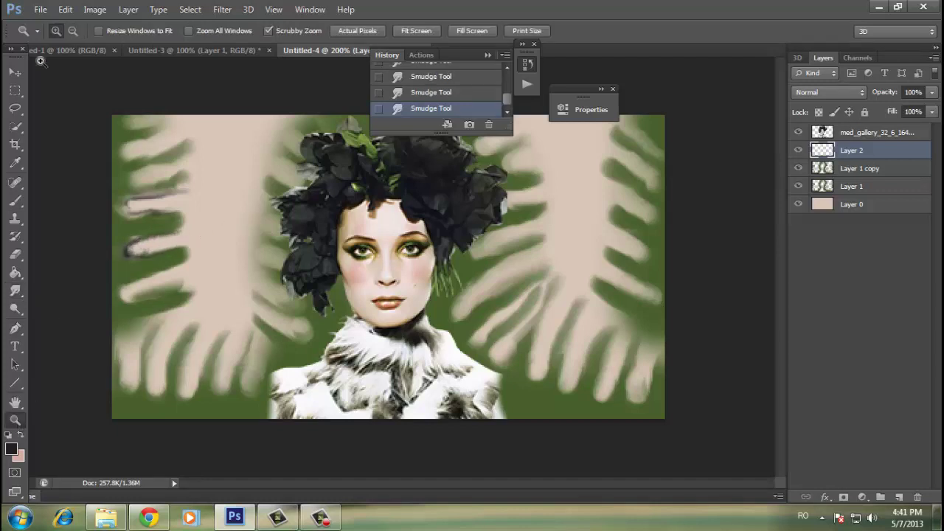
# Zoom the canvas back out to 100%
pyautogui.click(75, 31)
pyautogui.click(193, 167)
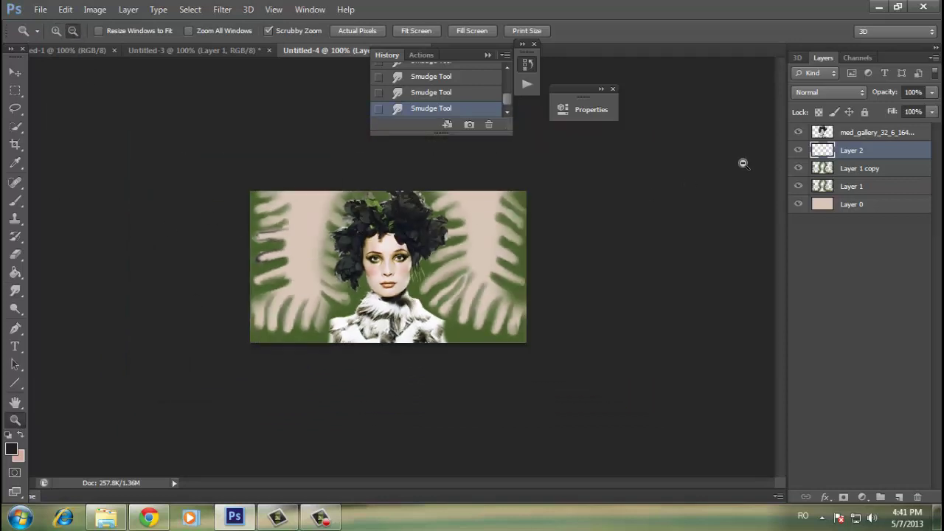
pyautogui.click(321, 518)
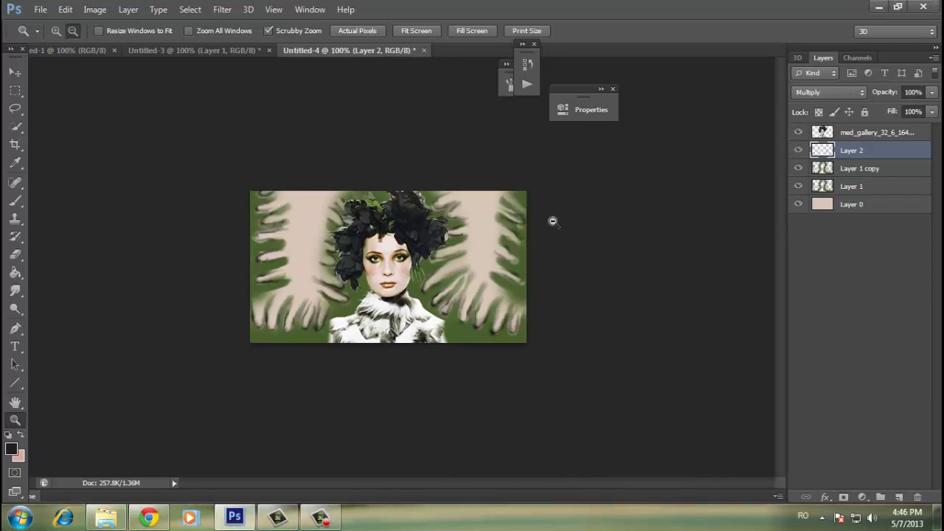
# Set Layer 2's blend mode to Divide and clear the layer selection
pyautogui.click(859, 93)
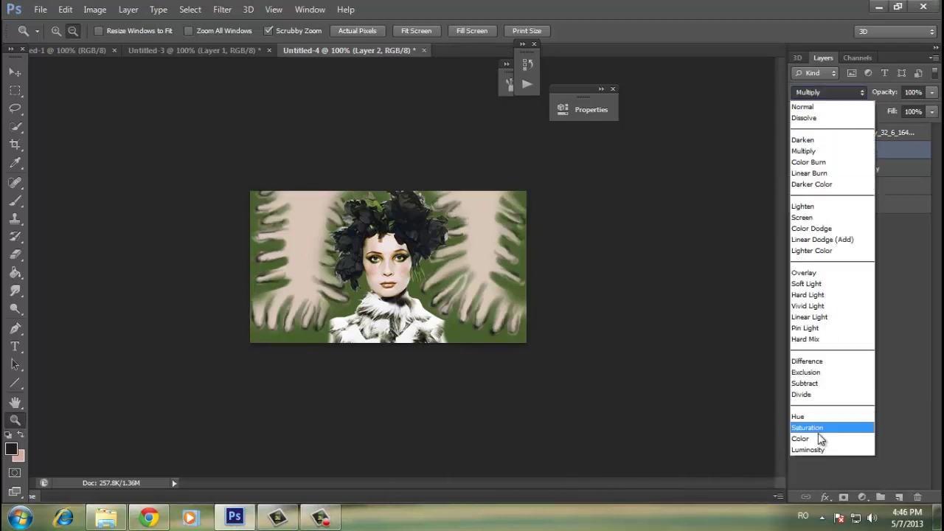
pyautogui.click(808, 396)
pyautogui.click(13, 75)
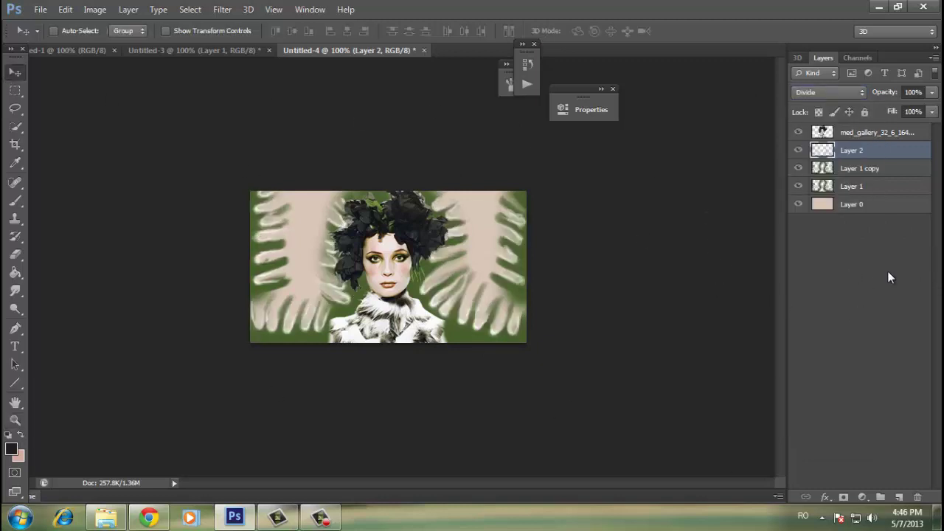
pyautogui.click(870, 134)
pyautogui.click(898, 487)
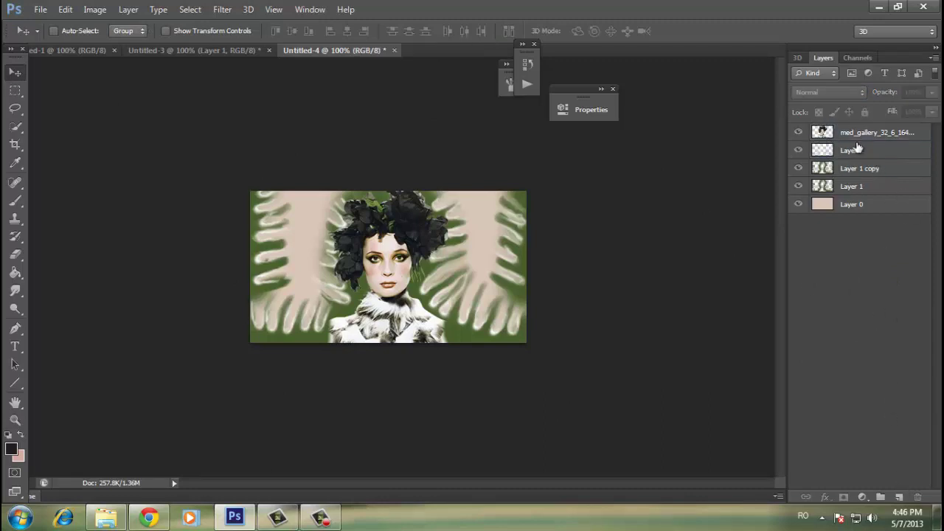
# Create Layer 3 on top and fill it with the merged image via Apply Image
pyautogui.click(874, 133)
pyautogui.click(899, 497)
pyautogui.click(94, 9)
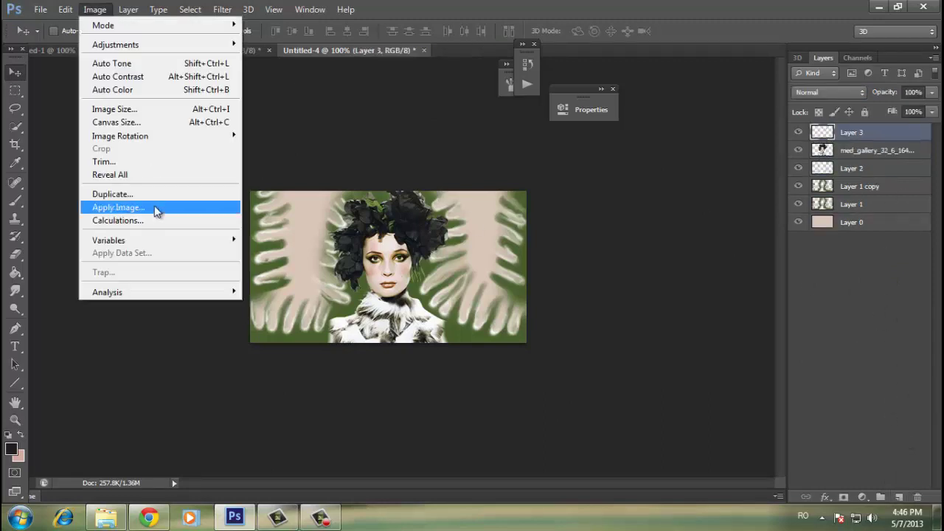
pyautogui.click(117, 207)
pyautogui.press('Return')
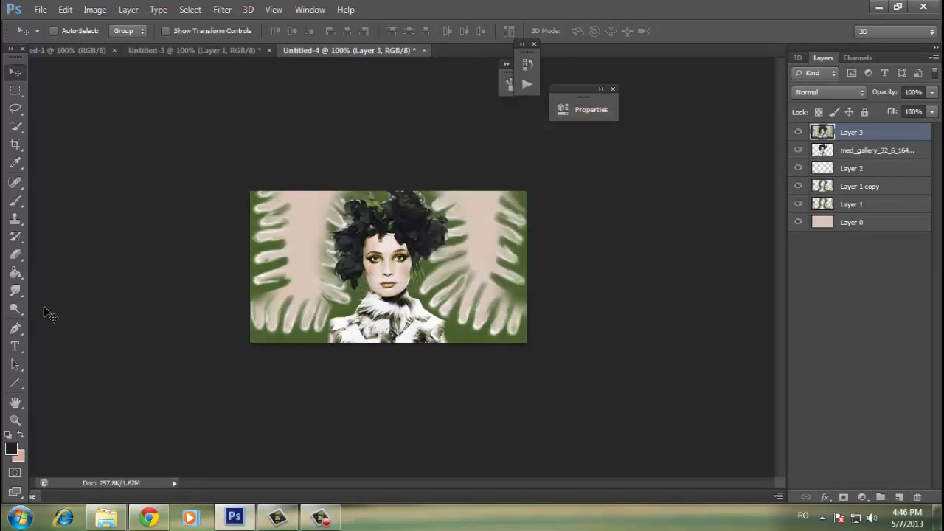
# Brush pale pink #ddb4ab with a 41 px brush onto the right and left hand shapes
pyautogui.click(16, 203)
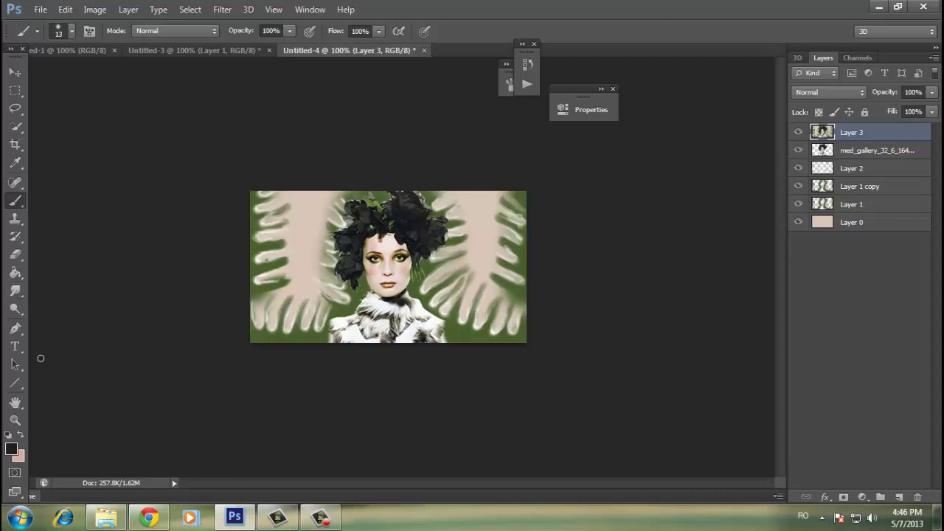
pyautogui.click(15, 451)
pyautogui.click(491, 228)
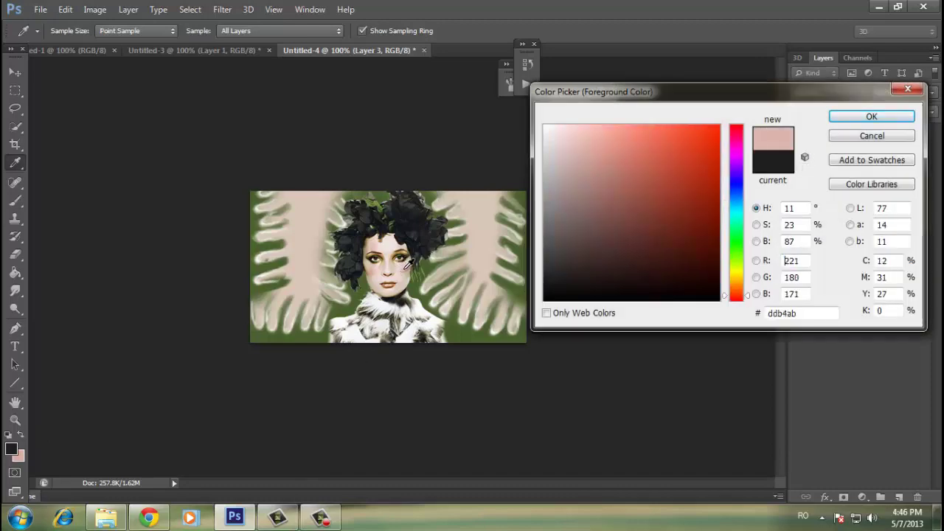
pyautogui.press('Return')
pyautogui.click(72, 30)
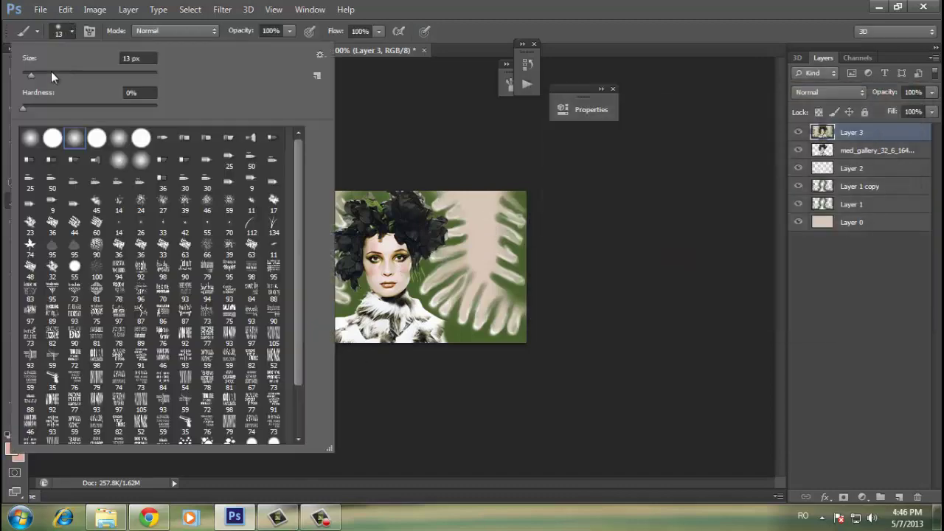
pyautogui.click(51, 71)
pyautogui.press('Return')
pyautogui.moveTo(480, 208); pyautogui.dragTo(482, 247)
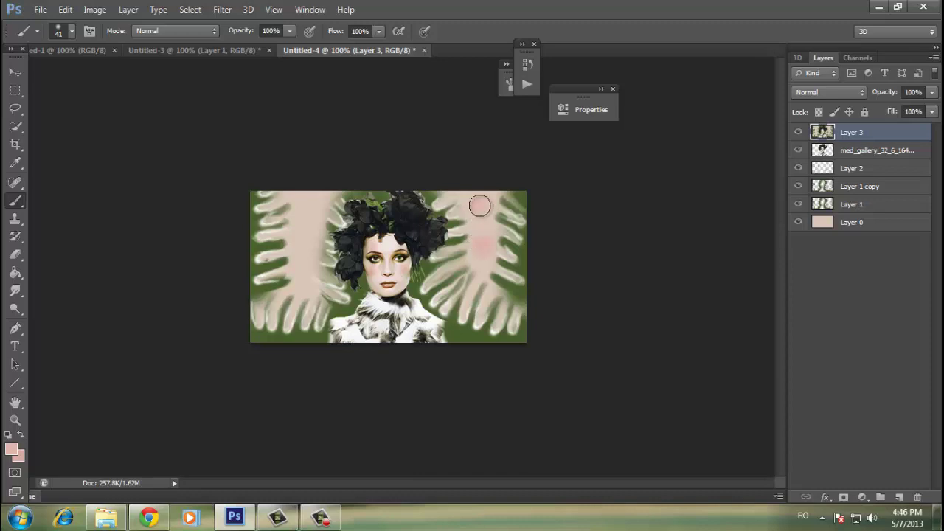
pyautogui.moveTo(299, 267); pyautogui.dragTo(300, 272)
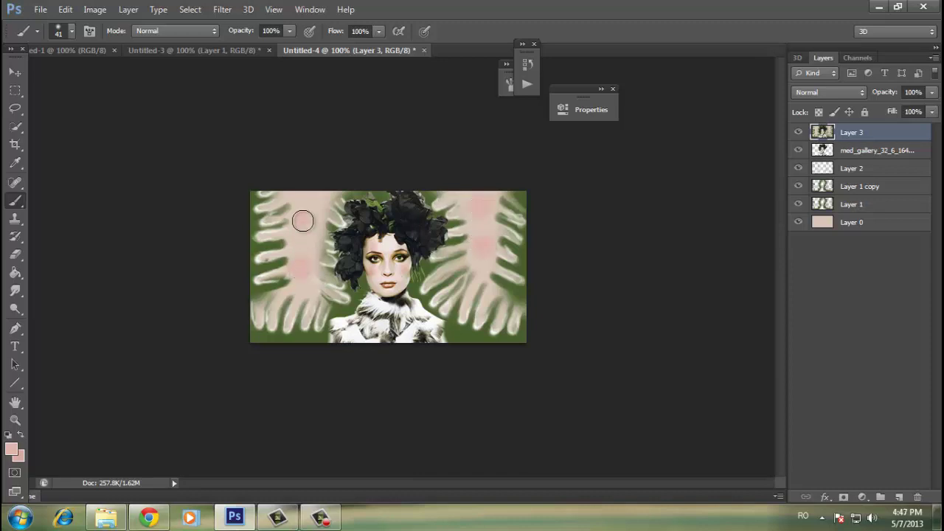
# Select the Smudge tool and shrink its brush to 11 px
pyautogui.click(15, 291)
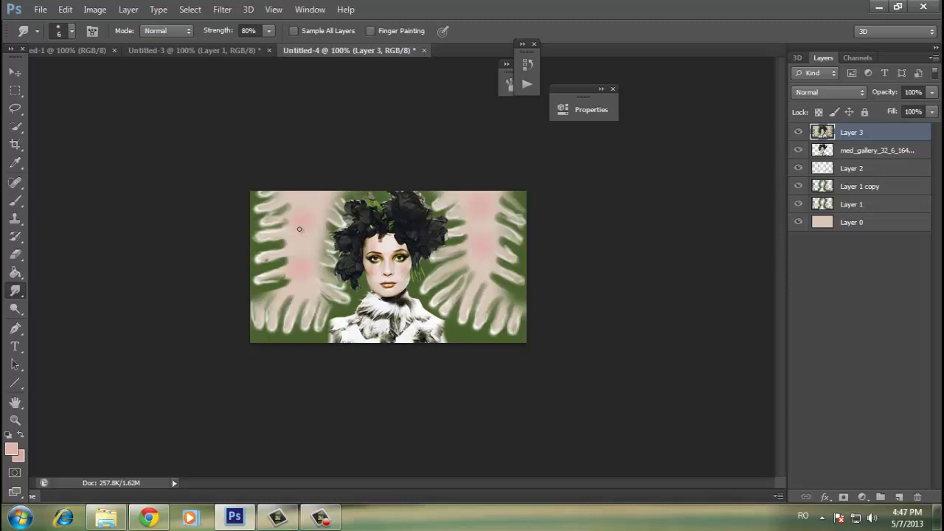
pyautogui.click(71, 31)
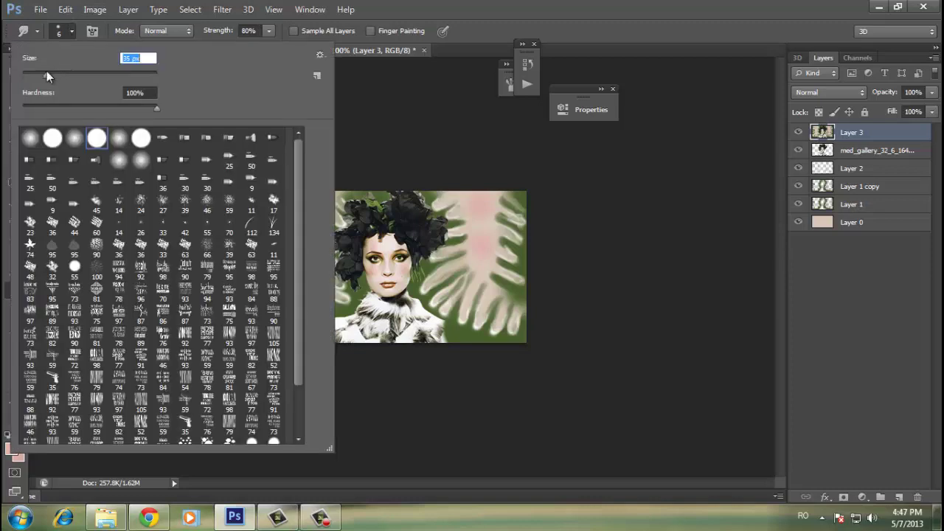
pyautogui.moveTo(43, 72); pyautogui.dragTo(33, 73)
pyautogui.click(462, 126)
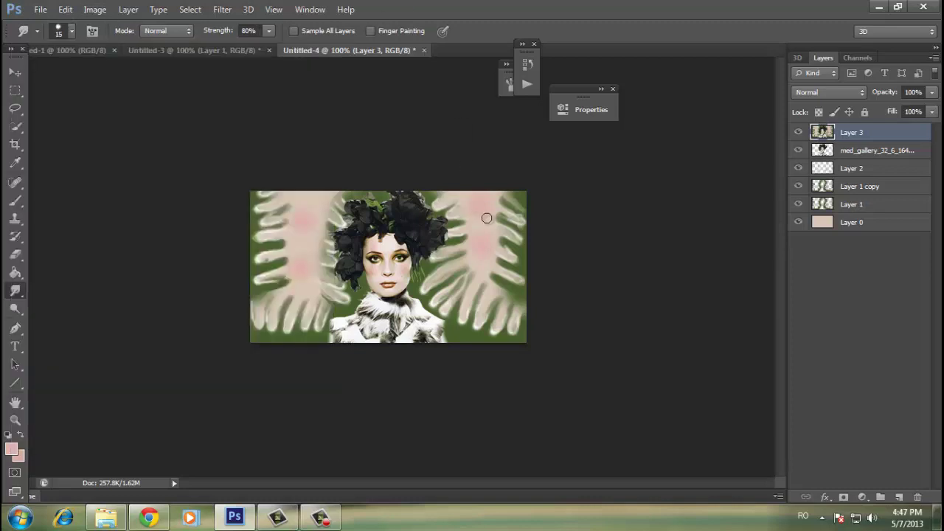
pyautogui.click(64, 33)
pyautogui.moveTo(39, 67); pyautogui.dragTo(29, 76)
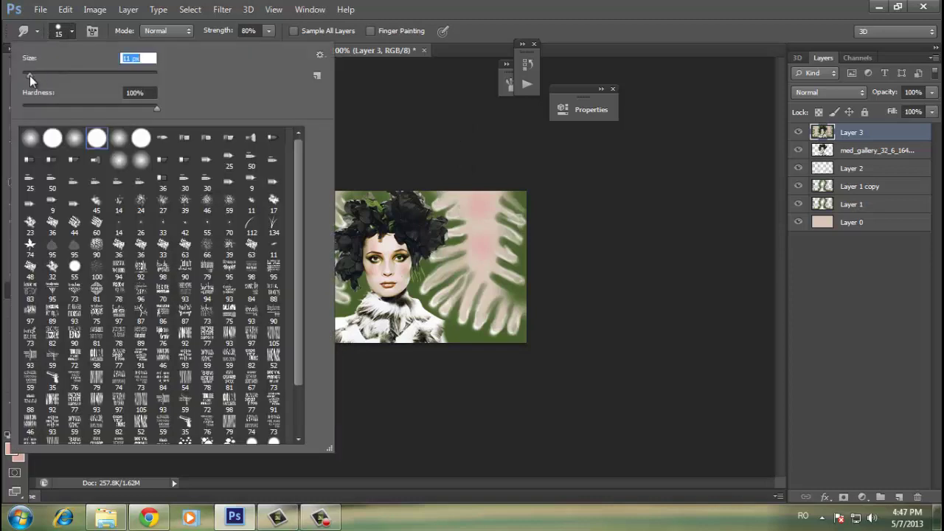
pyautogui.click(418, 13)
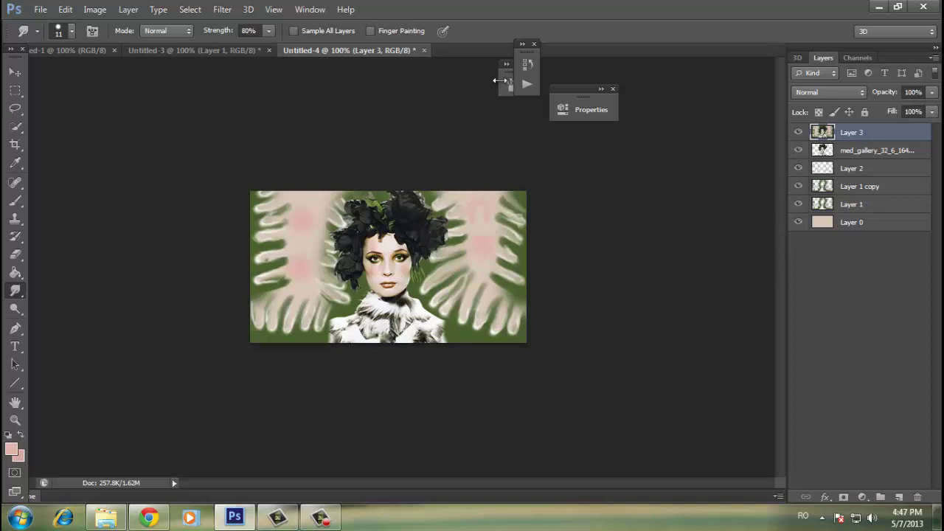
# Delete the three latest smudge and brush states from the History panel
pyautogui.click(529, 64)
pyautogui.click(488, 125)
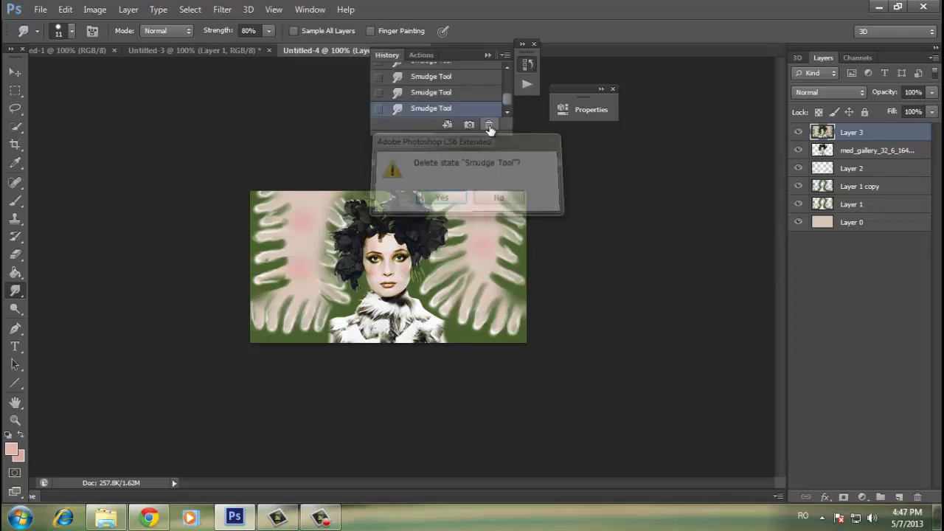
pyautogui.press('Return')
pyautogui.click(489, 125)
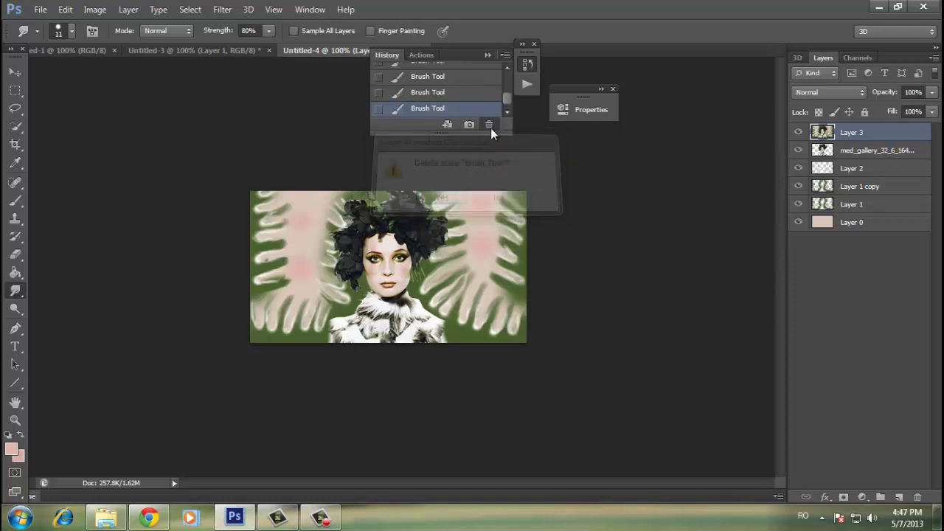
pyautogui.press('Return')
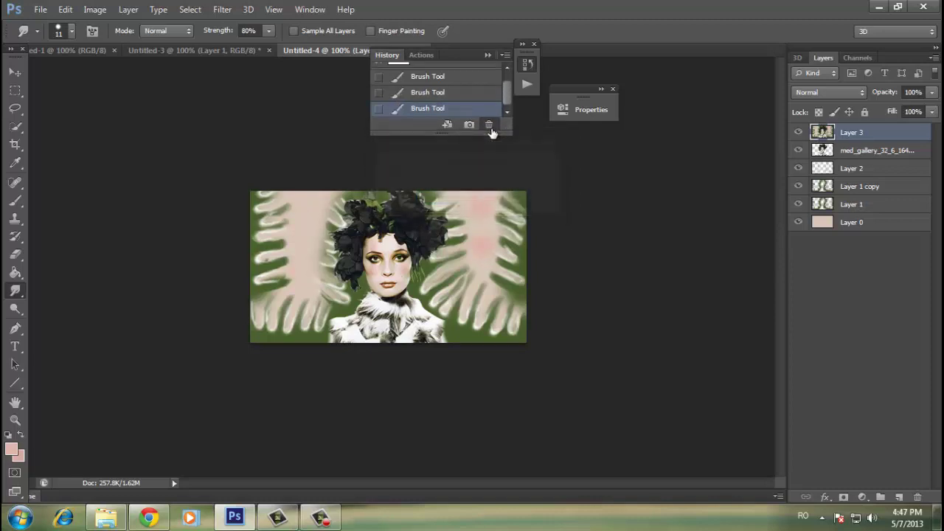
pyautogui.click(489, 125)
pyautogui.press('Return')
# Paint pink vertical strokes down the right and left side fronds with the Brush
pyautogui.click(14, 201)
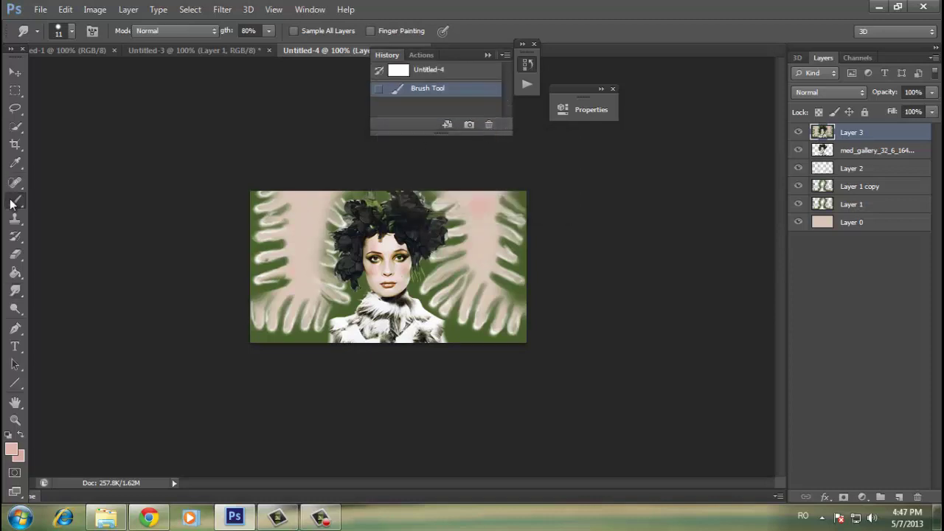
pyautogui.moveTo(511, 215)
pyautogui.mouseDown()
pyautogui.moveTo(480, 213)
pyautogui.moveTo(487, 274)
pyautogui.mouseUp()
pyautogui.moveTo(292, 223)
pyautogui.mouseDown()
pyautogui.moveTo(308, 227)
pyautogui.moveTo(299, 277)
pyautogui.mouseUp()
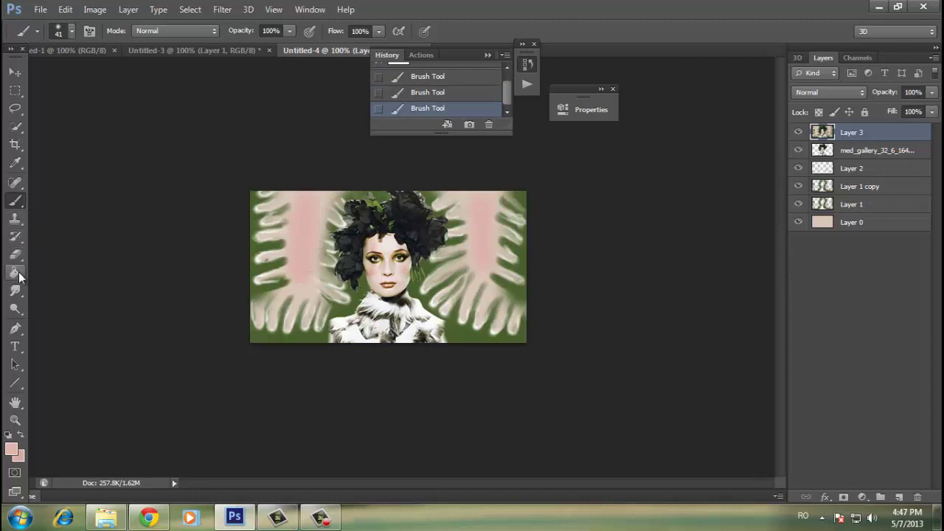
pyautogui.click(14, 291)
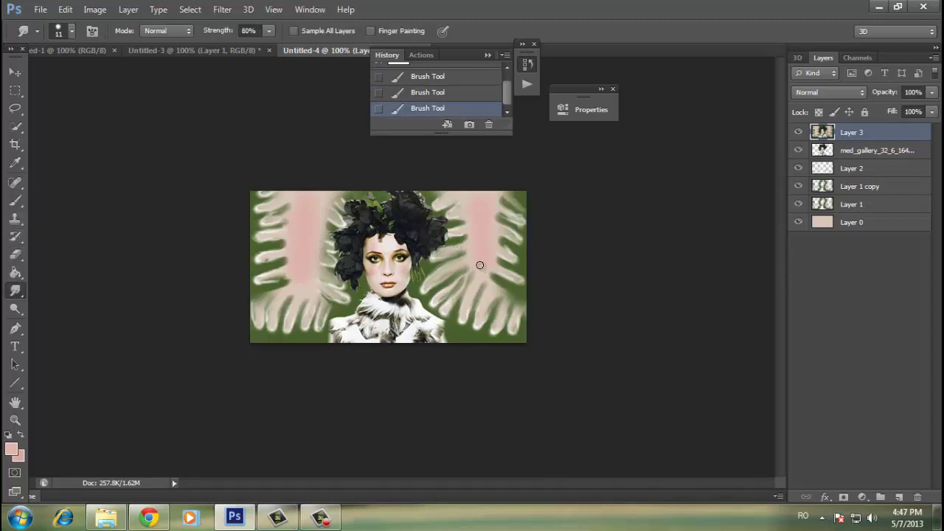
# Smudge the right pink stroke into the fronds and lower Layer 3 opacity to 57%
pyautogui.moveTo(479, 265); pyautogui.dragTo(495, 255)
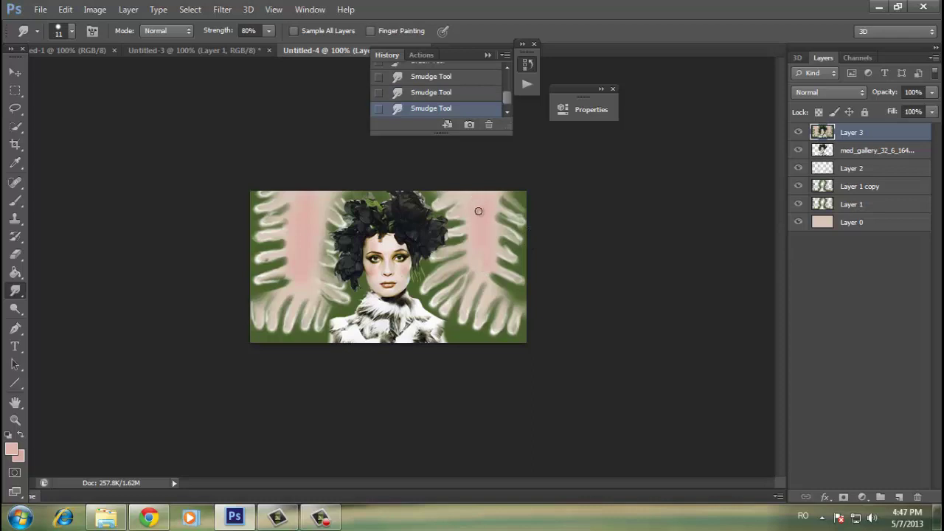
pyautogui.moveTo(480, 208); pyautogui.dragTo(483, 200)
pyautogui.moveTo(494, 229); pyautogui.dragTo(479, 243)
pyautogui.moveTo(880, 100); pyautogui.dragTo(864, 95)
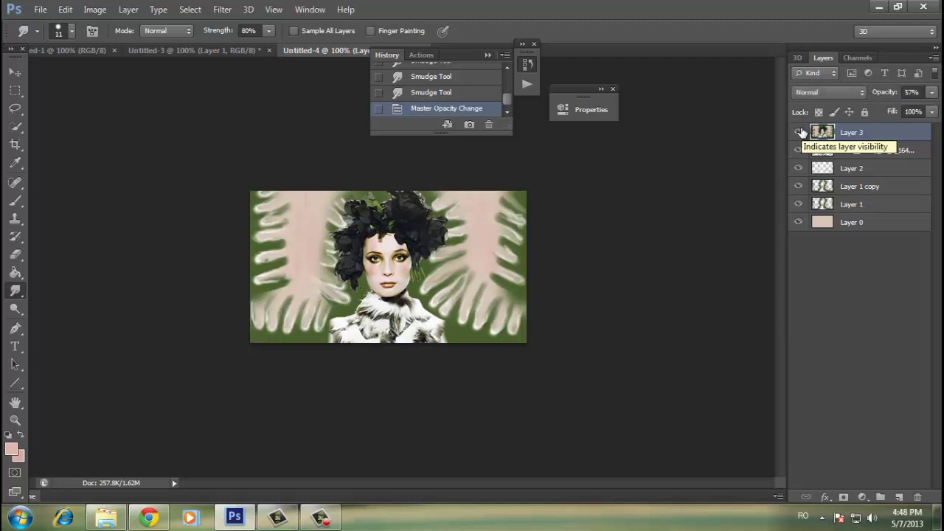
# Add new Layer 4 and fill it with the merged image via Apply Image
pyautogui.press('v')
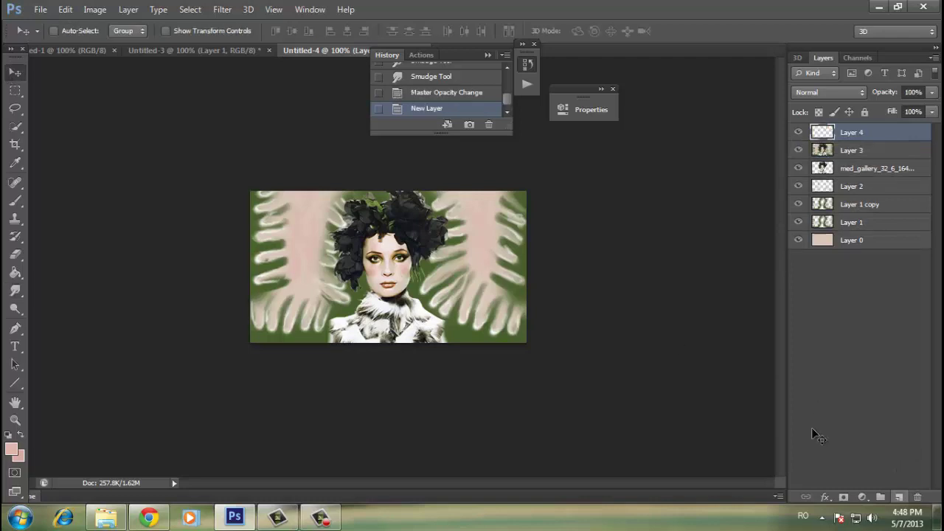
pyautogui.click(899, 497)
pyautogui.click(94, 8)
pyautogui.click(150, 204)
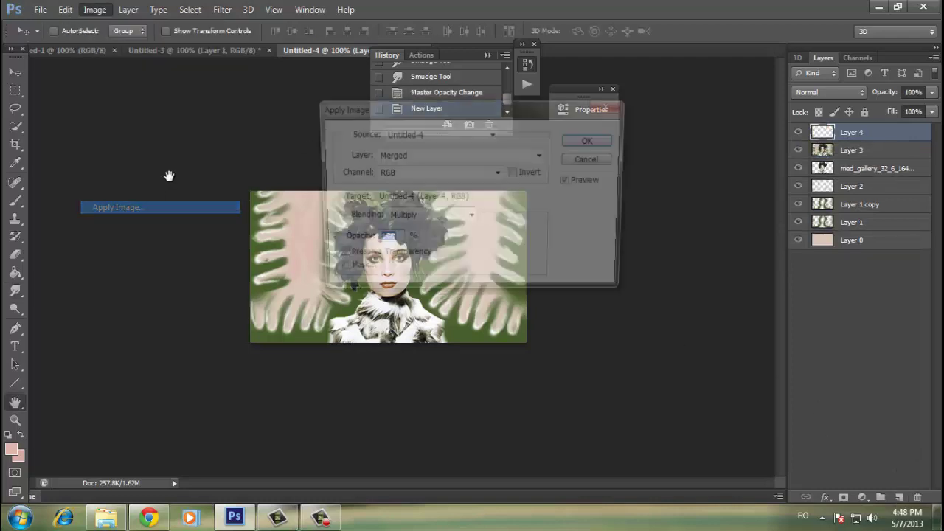
pyautogui.press('Return')
# Blur Layer 4 with a 10-pixel Gaussian Blur
pyautogui.click(222, 9)
pyautogui.moveTo(228, 149)
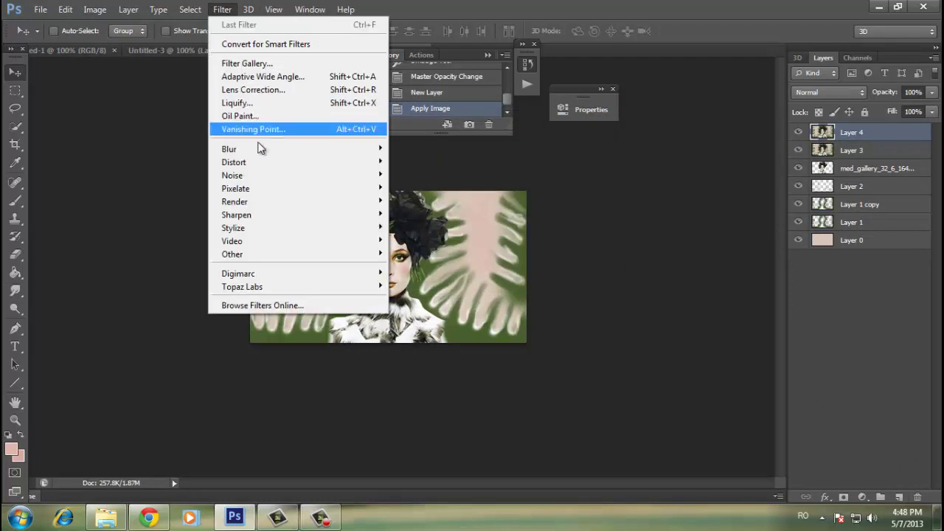
pyautogui.click(423, 246)
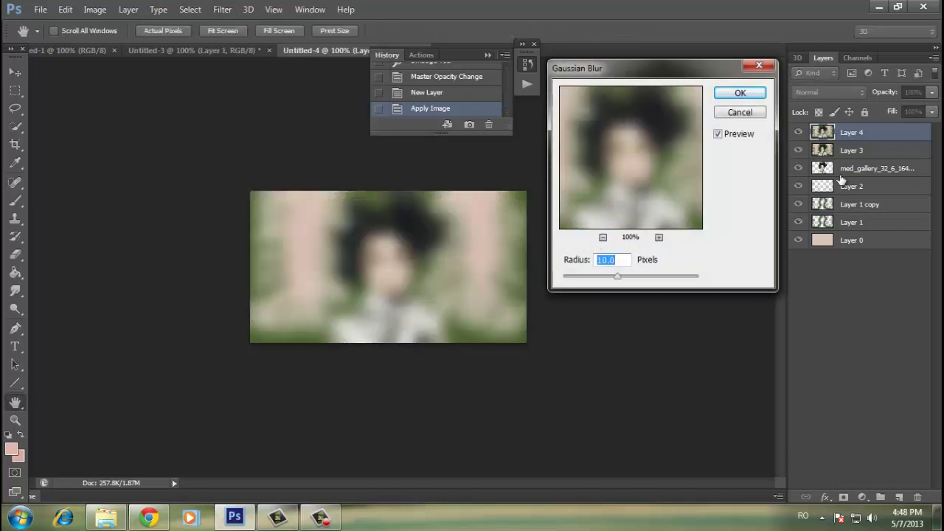
pyautogui.click(750, 96)
# Set Layer 4 to Hard Light blending at 78% opacity
pyautogui.click(830, 92)
pyautogui.click(826, 295)
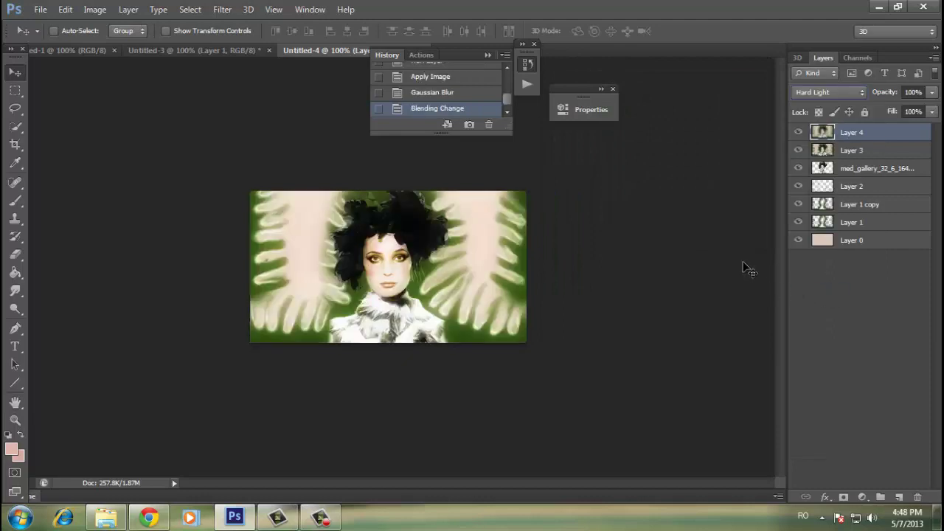
pyautogui.click(799, 132)
pyautogui.click(799, 132)
pyautogui.moveTo(888, 92); pyautogui.dragTo(872, 92)
pyautogui.click(877, 499)
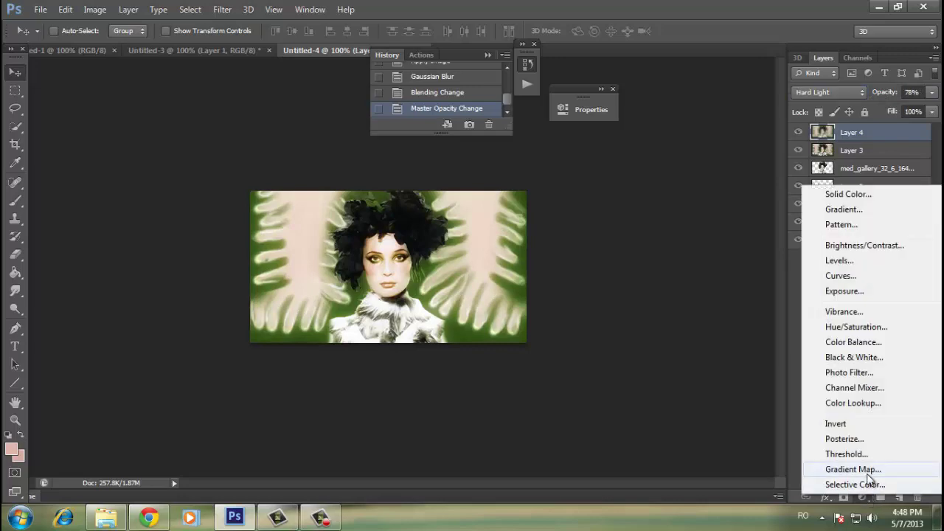
# Add a Gradient Map adjustment using the Violet, Orange preset
pyautogui.click(856, 466)
pyautogui.click(501, 146)
pyautogui.click(696, 108)
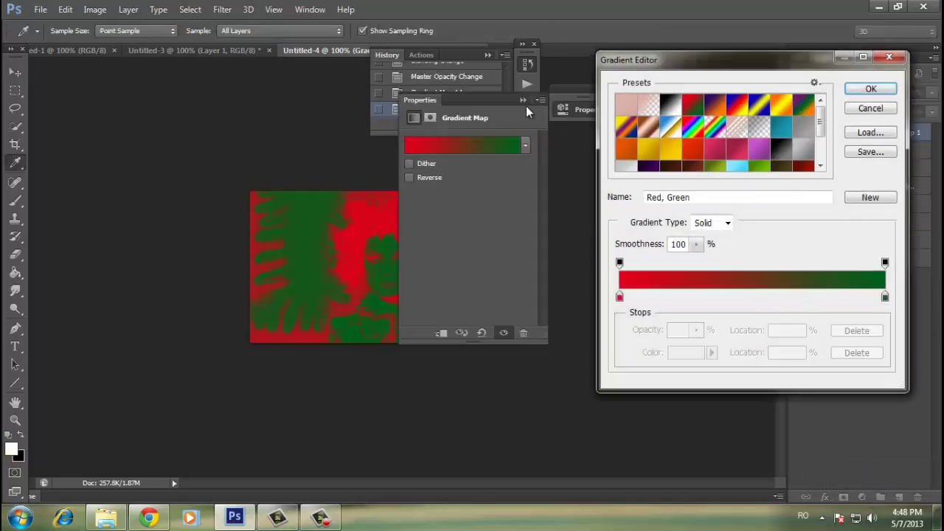
pyautogui.click(737, 105)
pyautogui.click(715, 105)
pyautogui.click(870, 88)
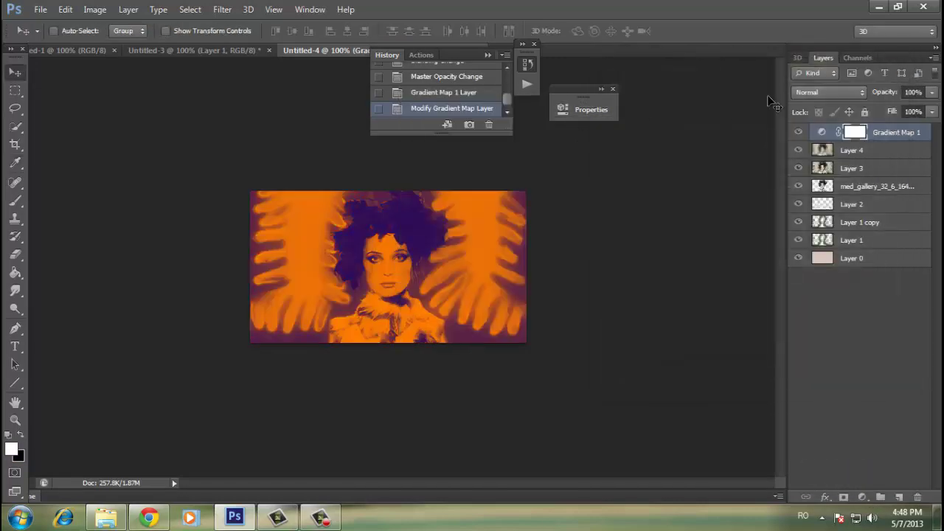
# Blend the gradient map in Soft Light and add empty Layer 5 above it
pyautogui.click(852, 90)
pyautogui.click(836, 281)
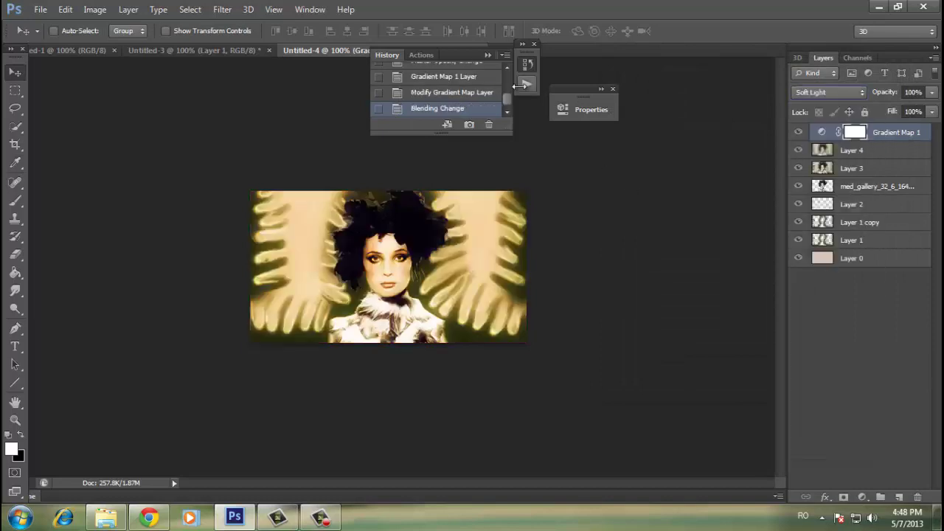
pyautogui.click(798, 132)
pyautogui.click(798, 132)
pyautogui.click(899, 497)
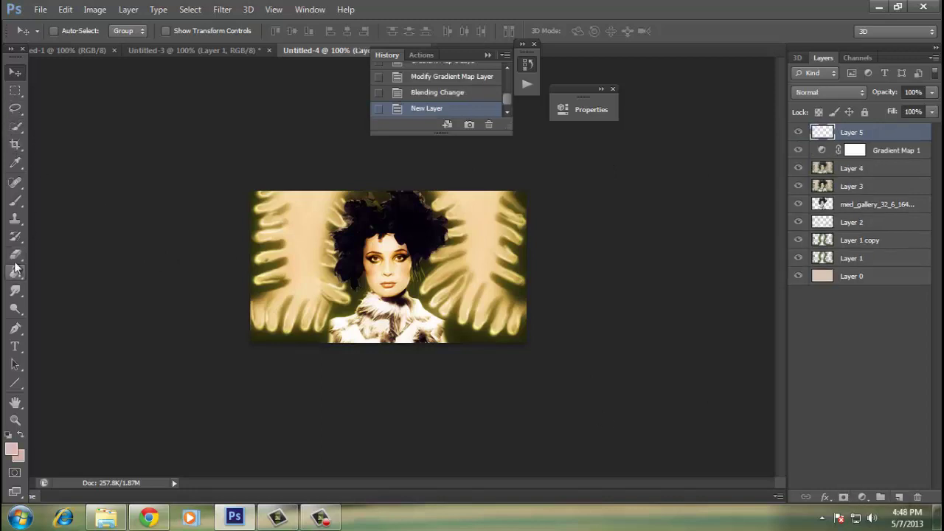
# Set up a 133 px Brush with black as the foreground colour
pyautogui.click(14, 200)
pyautogui.click(62, 31)
pyautogui.moveTo(56, 77); pyautogui.dragTo(77, 72)
pyautogui.press('Return')
pyautogui.click(71, 31)
pyautogui.press('Return')
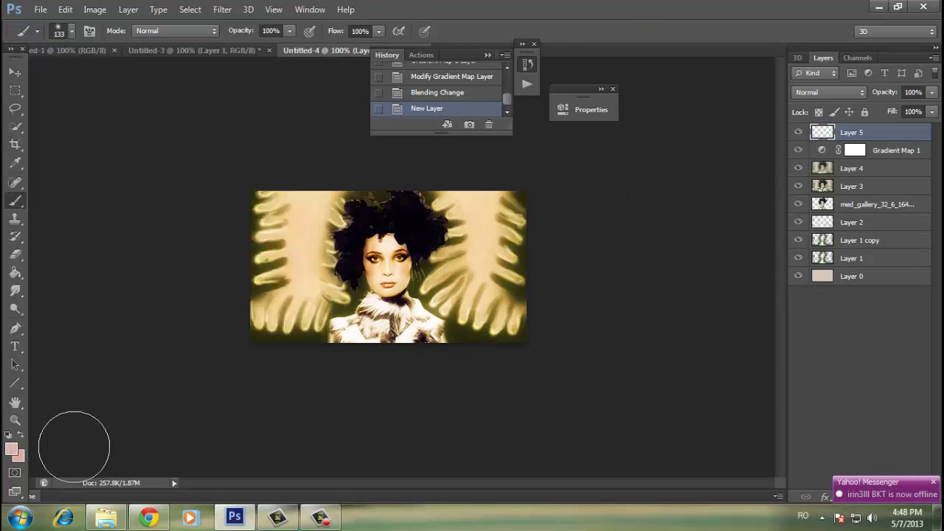
pyautogui.click(11, 448)
pyautogui.click(634, 299)
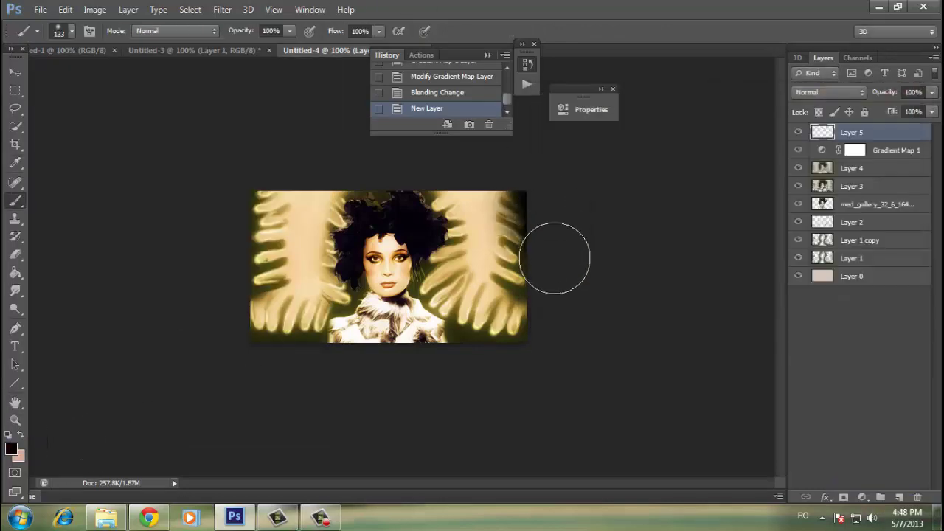
# Paint soft black along the bottom and left edges on Layer 5
pyautogui.moveTo(495, 377); pyautogui.dragTo(248, 383)
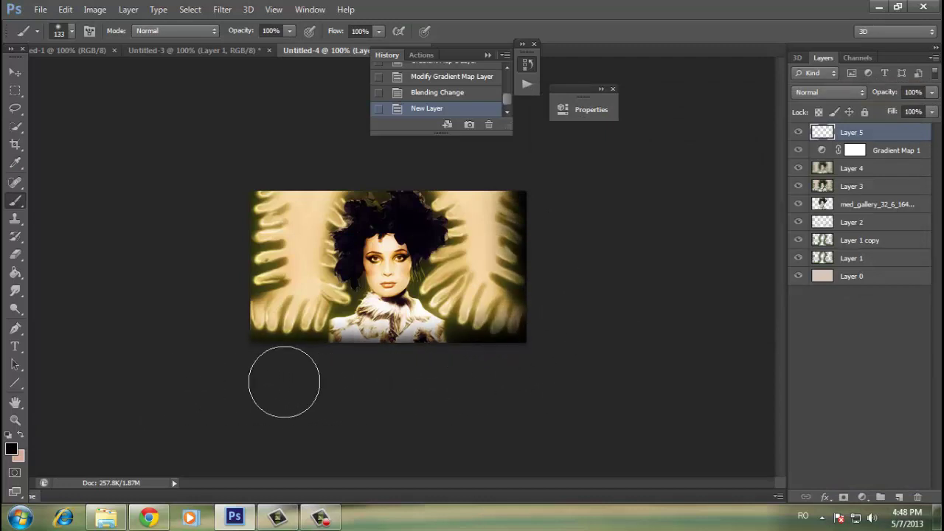
pyautogui.moveTo(248, 384)
pyautogui.mouseDown()
pyautogui.moveTo(202, 284)
pyautogui.moveTo(214, 195)
pyautogui.mouseUp()
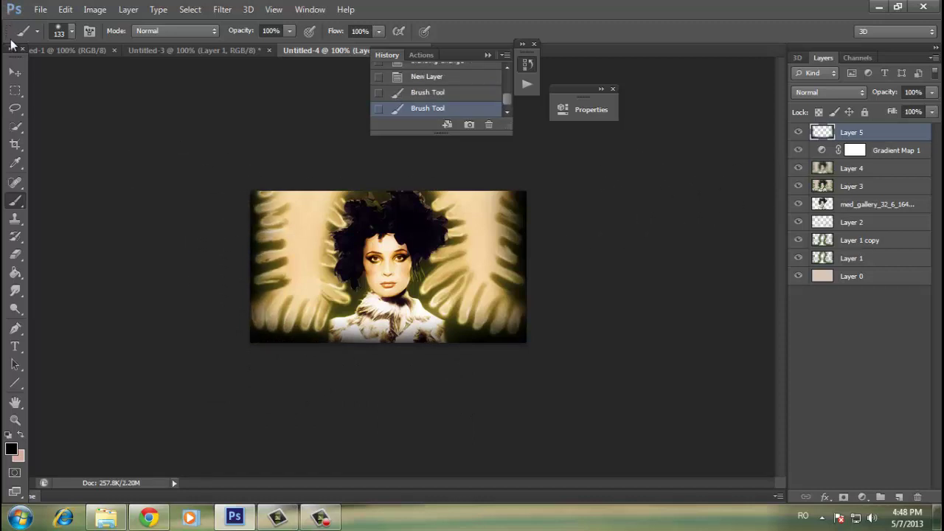
pyautogui.click(10, 73)
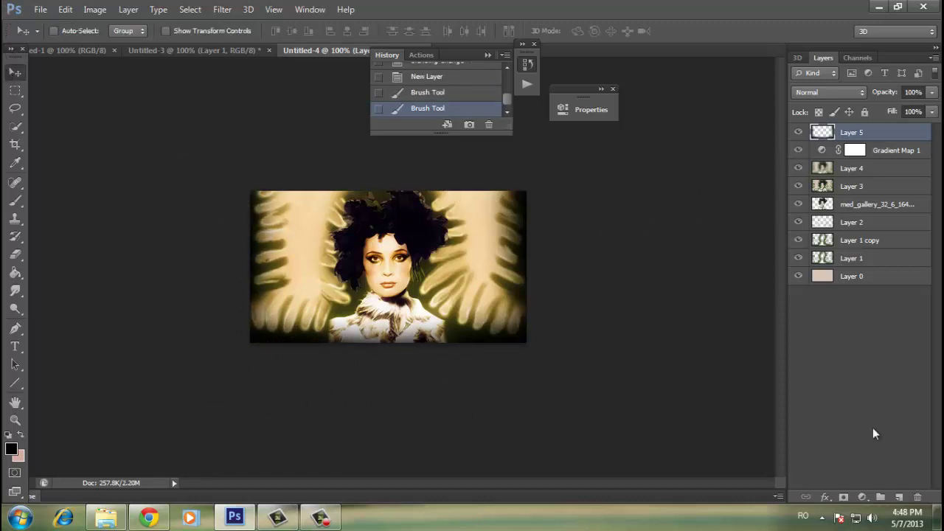
# Add Layer 6 and stamp the merged image into it with Apply Image
pyautogui.click(899, 497)
pyautogui.click(94, 8)
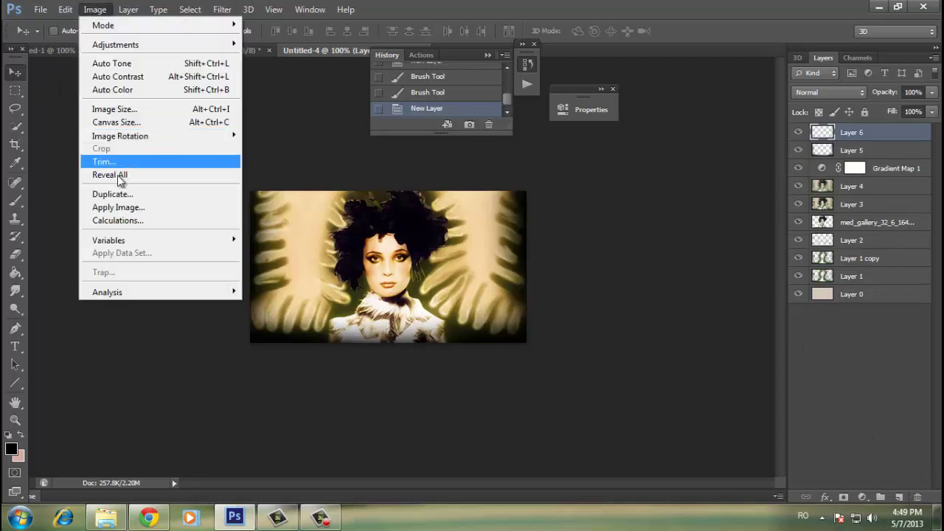
pyautogui.click(118, 207)
pyautogui.press('Return')
pyautogui.click(880, 497)
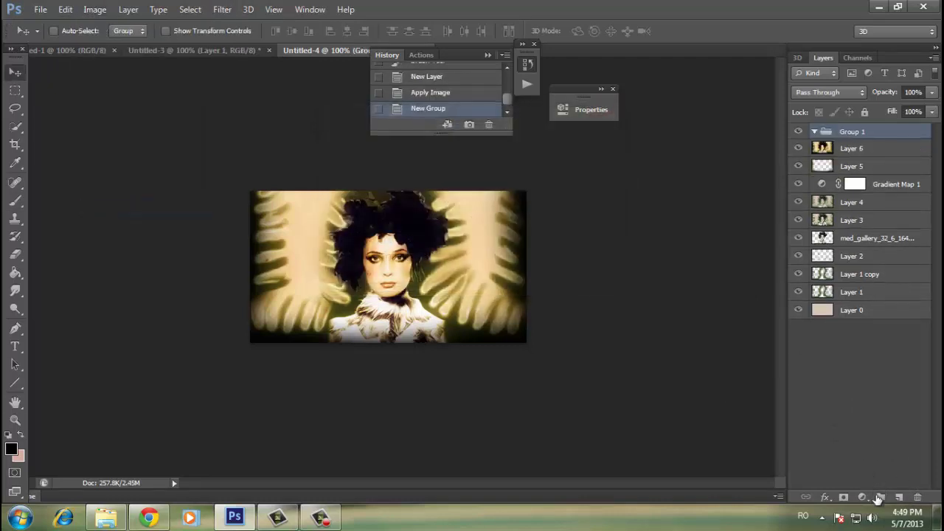
pyautogui.click(917, 497)
# Add a second Gradient Map adjustment blended in Soft Light
pyautogui.click(861, 497)
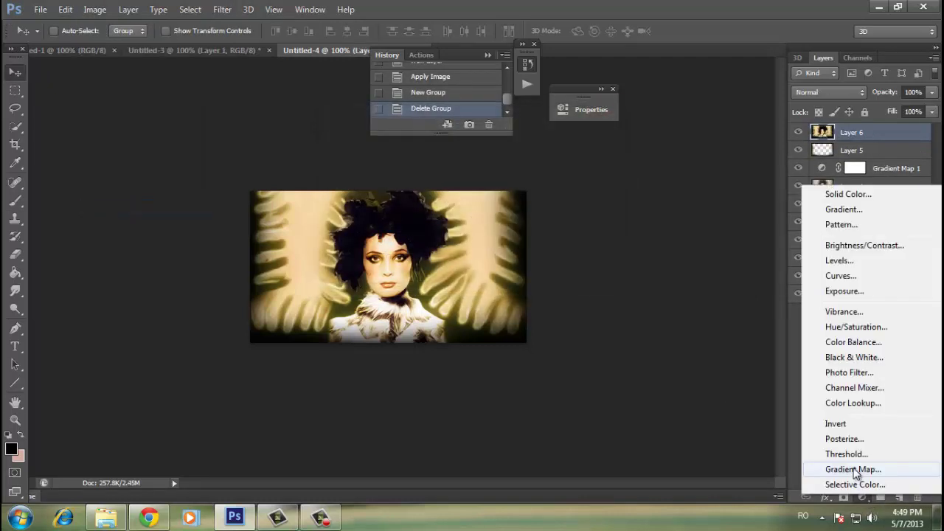
pyautogui.click(853, 467)
pyautogui.moveTo(442, 99); pyautogui.dragTo(594, 102)
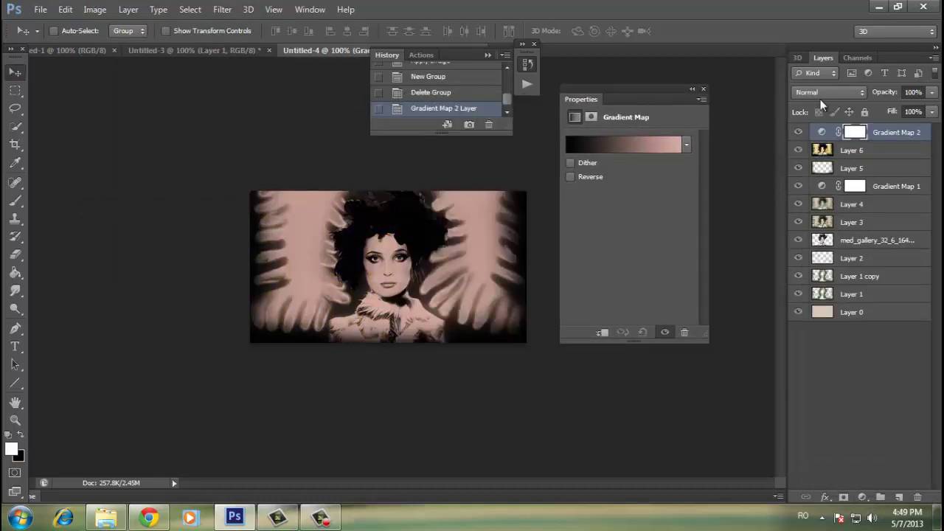
pyautogui.click(823, 93)
pyautogui.click(811, 278)
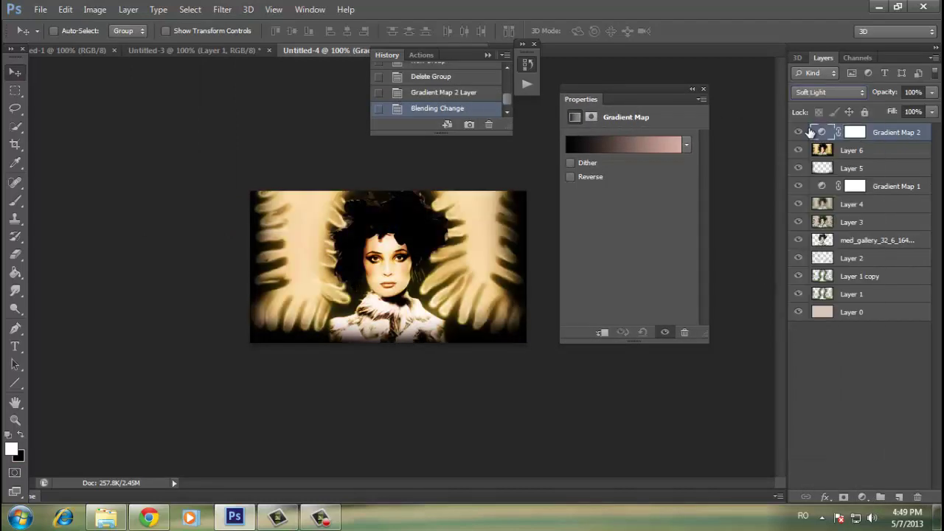
pyautogui.doubleClick(805, 130)
pyautogui.click(919, 99)
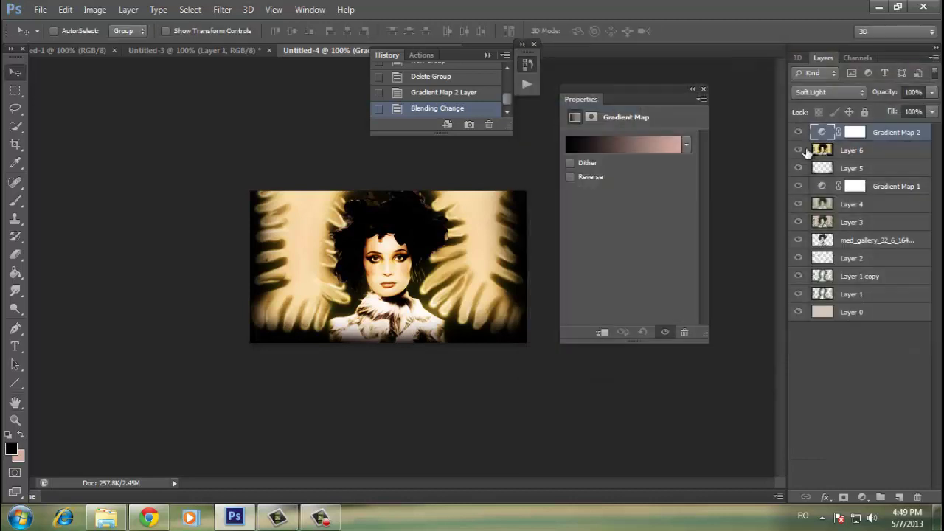
# Lower Gradient Map 2 opacity to 61% and add empty Layer 7 on top
pyautogui.click(799, 132)
pyautogui.click(799, 132)
pyautogui.click(801, 132)
pyautogui.click(801, 132)
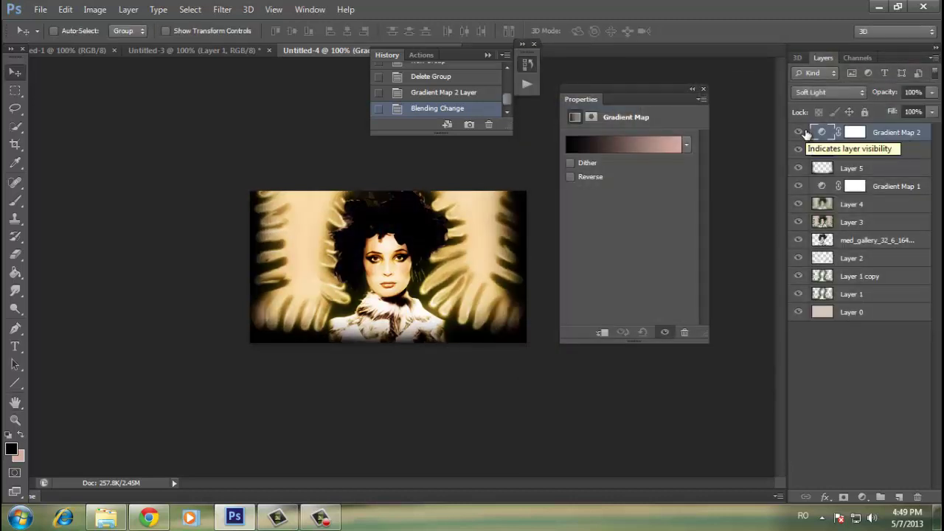
pyautogui.click(692, 90)
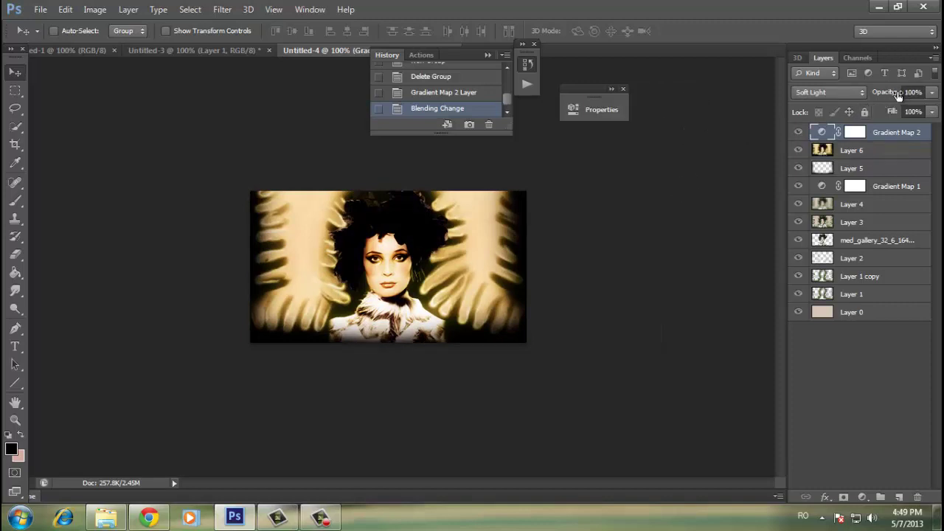
pyautogui.moveTo(897, 96); pyautogui.dragTo(866, 102)
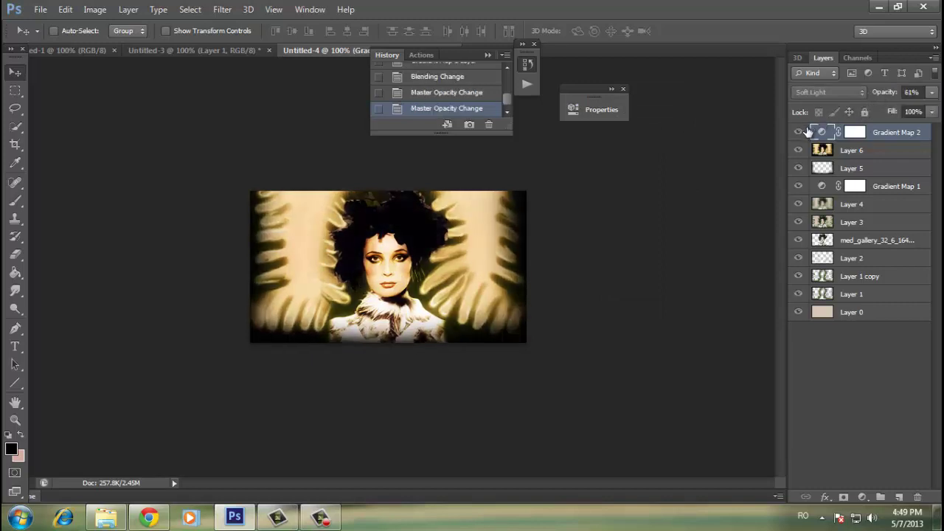
pyautogui.click(900, 497)
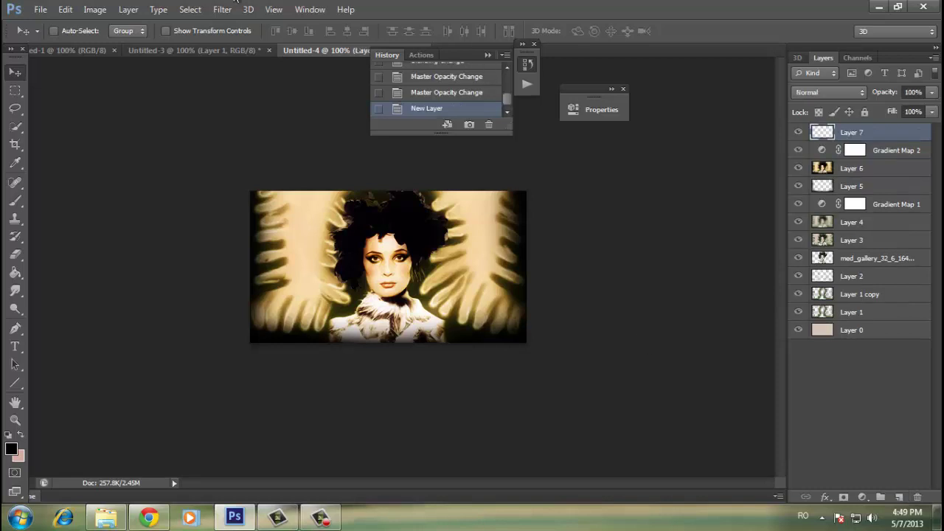
pyautogui.click(94, 9)
# Fill Layer 7 with the merged image and add a Vibrance +40 adjustment
pyautogui.click(137, 210)
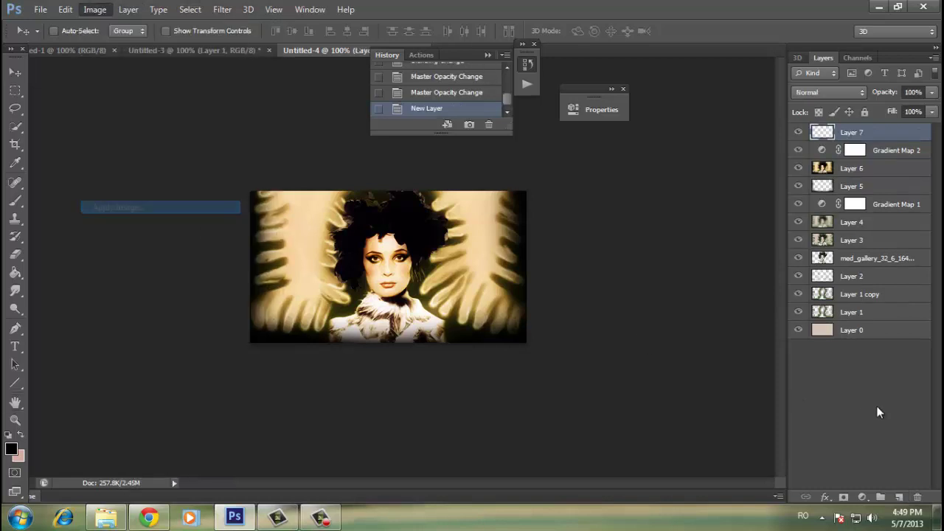
pyautogui.press('Return')
pyautogui.click(861, 498)
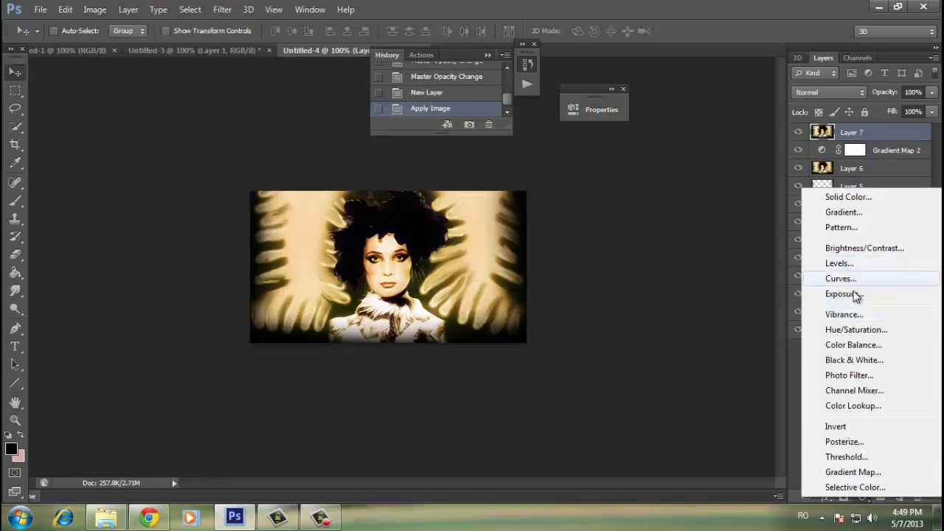
pyautogui.click(844, 314)
pyautogui.moveTo(478, 155); pyautogui.dragTo(512, 157)
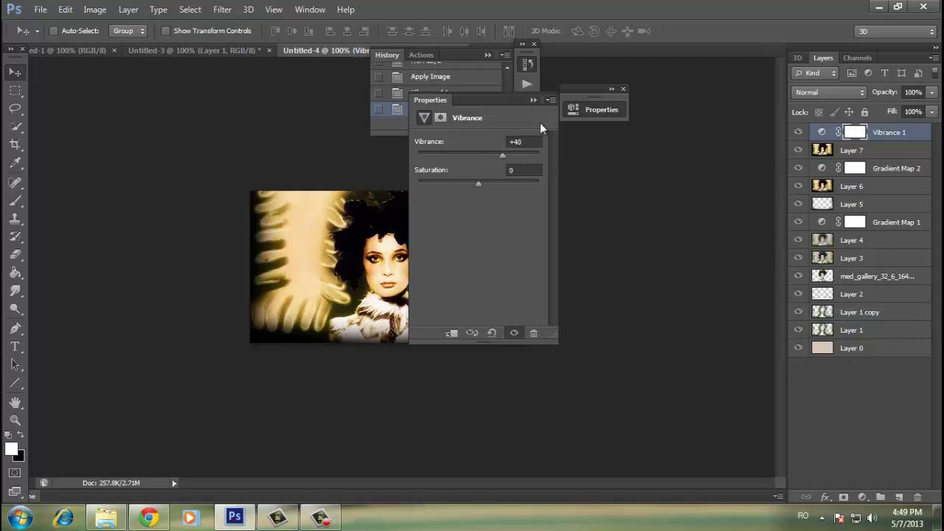
pyautogui.click(594, 109)
# Add Layer 8 and fill it with the merged image via Apply Image
pyautogui.click(900, 498)
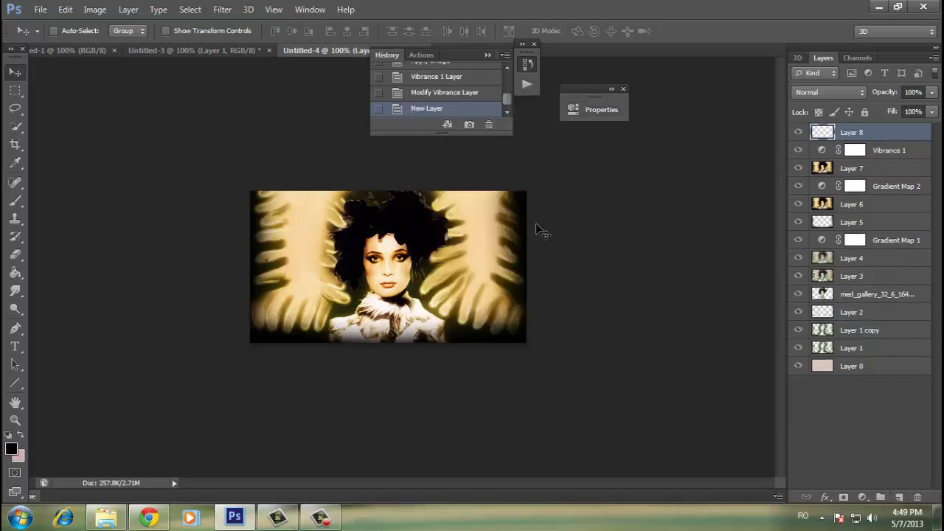
pyautogui.click(95, 9)
pyautogui.click(139, 206)
pyautogui.press('Return')
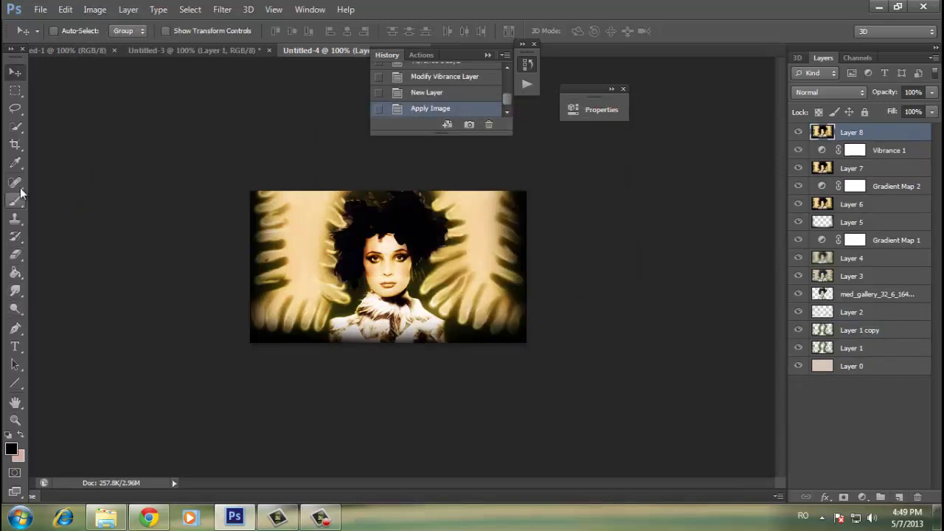
pyautogui.click(16, 198)
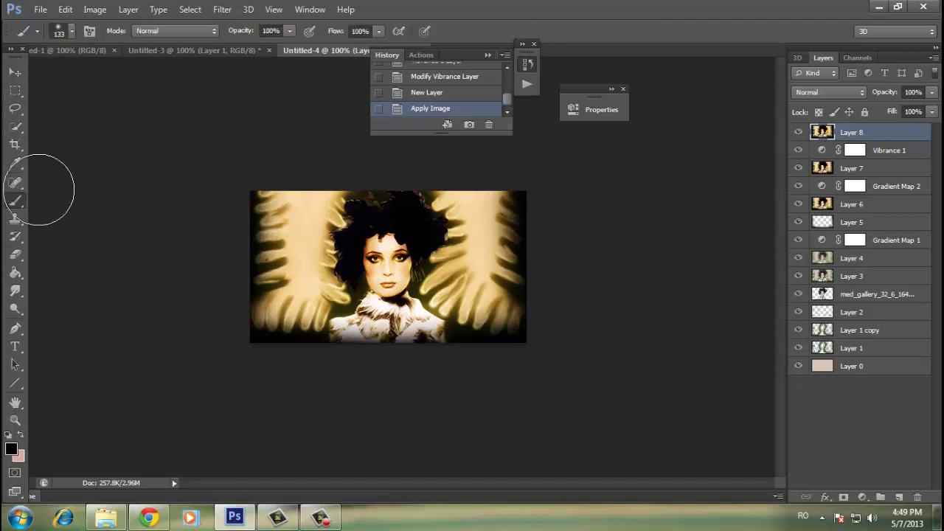
# Shrink the brush and zoom in on the left finger strokes
pyautogui.click(71, 32)
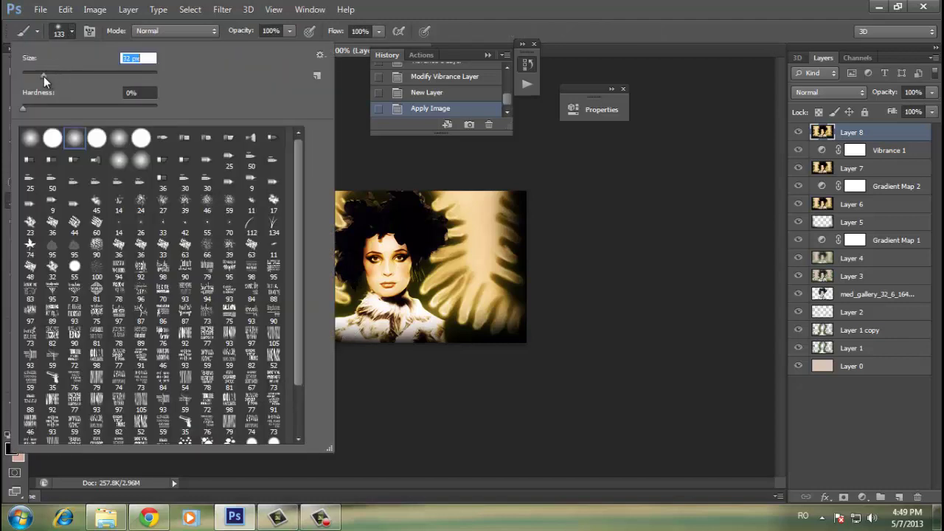
pyautogui.moveTo(35, 76); pyautogui.dragTo(32, 76)
pyautogui.press('Return')
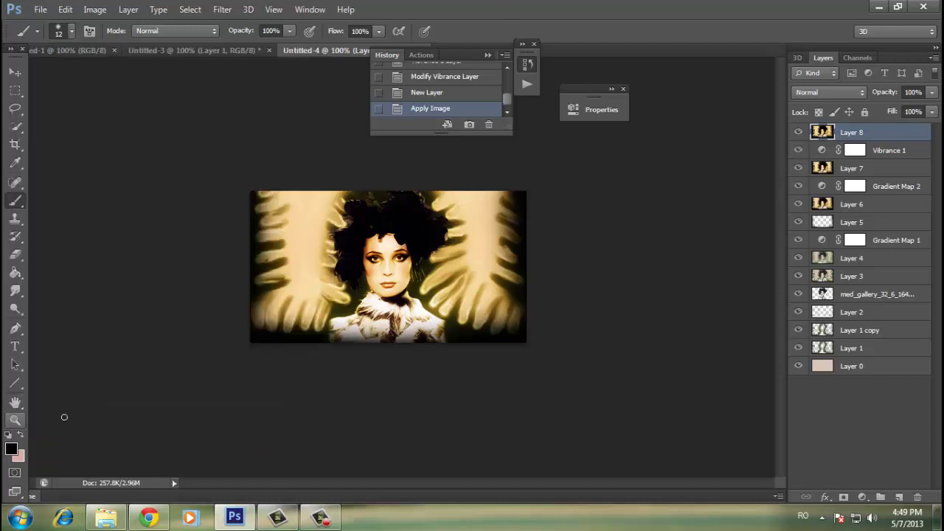
pyautogui.click(15, 419)
pyautogui.keyDown('alt'); pyautogui.click(374, 308); pyautogui.keyUp('alt')
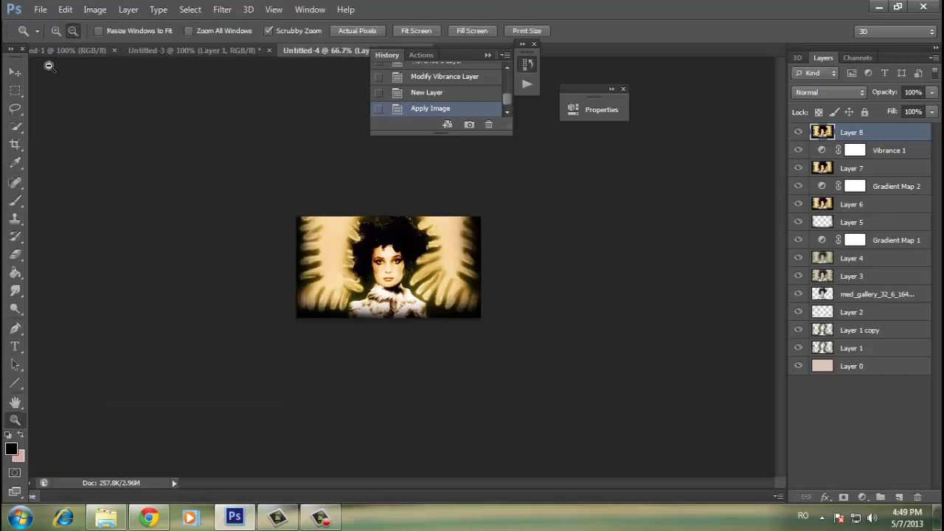
pyautogui.click(297, 208)
pyautogui.click(214, 224)
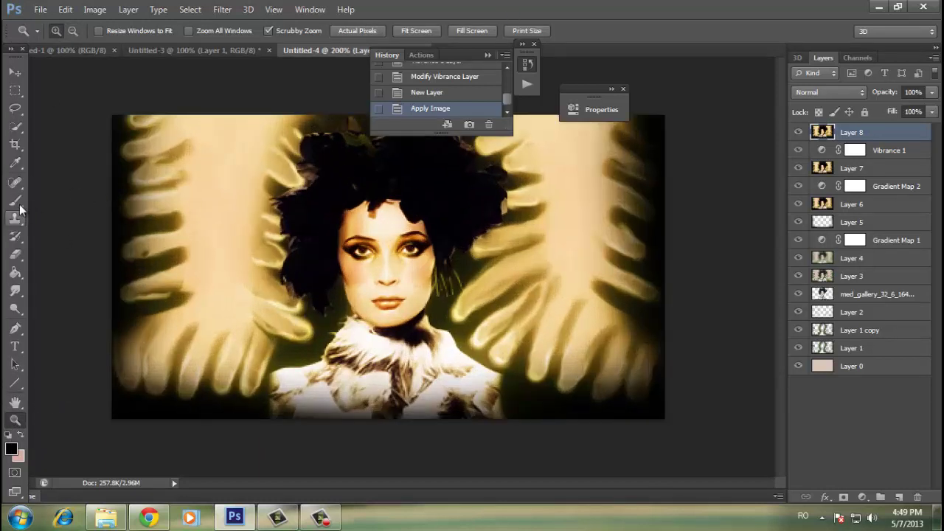
pyautogui.click(15, 201)
# Set the brush to 8 px and paint a trial dark dot on a left stroke
pyautogui.click(133, 249)
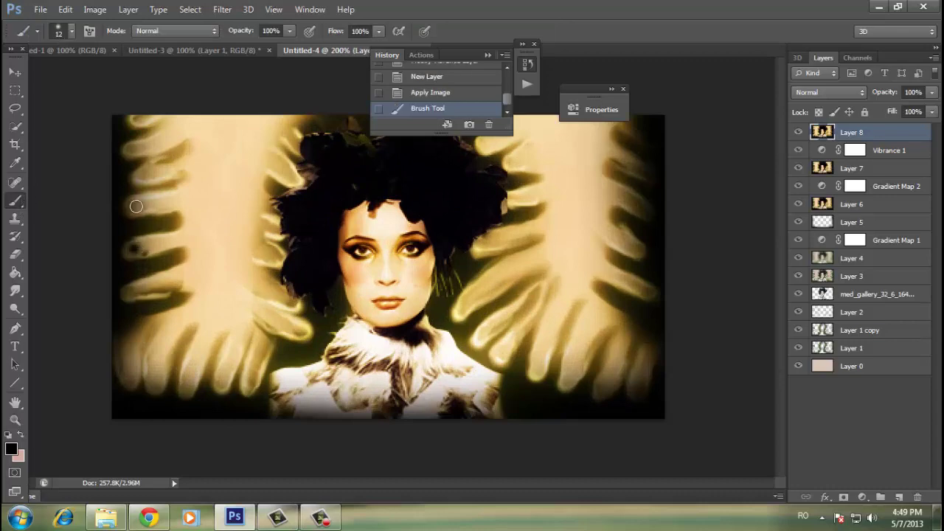
pyautogui.hotkey('ctrl', 'z')
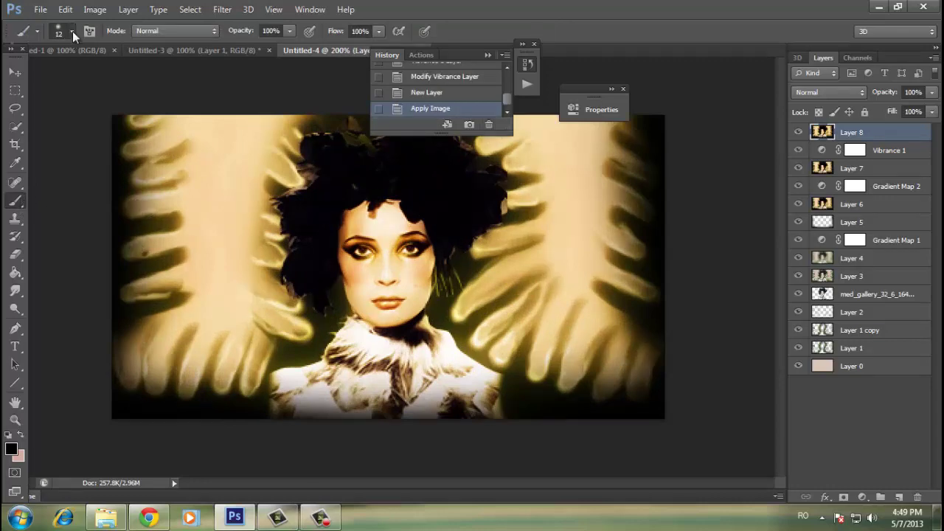
pyautogui.click(72, 31)
pyautogui.press('Escape')
pyautogui.click(136, 206)
pyautogui.hotkey('ctrl', 'z')
pyautogui.click(71, 31)
pyautogui.write('8')
pyautogui.press('Return')
pyautogui.click(136, 206)
pyautogui.click(16, 421)
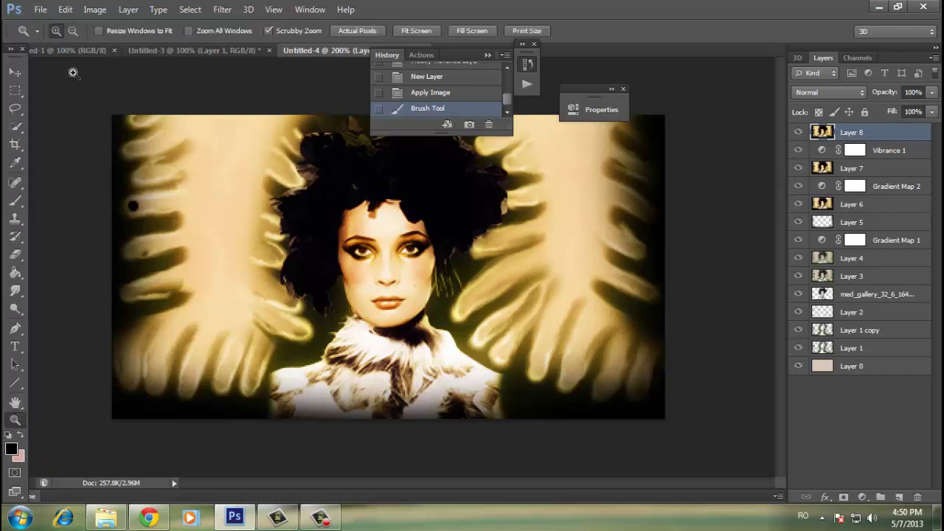
pyautogui.keyDown('alt'); pyautogui.click(199, 187); pyautogui.keyUp('alt')
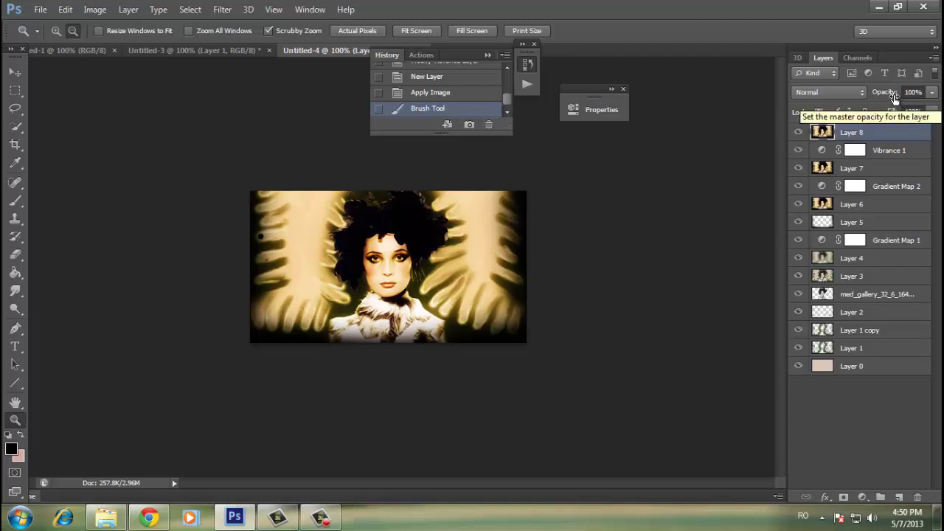
# Remove the trial dot from history and add new Layer 9 for the dots
pyautogui.click(837, 93)
pyautogui.click(841, 95)
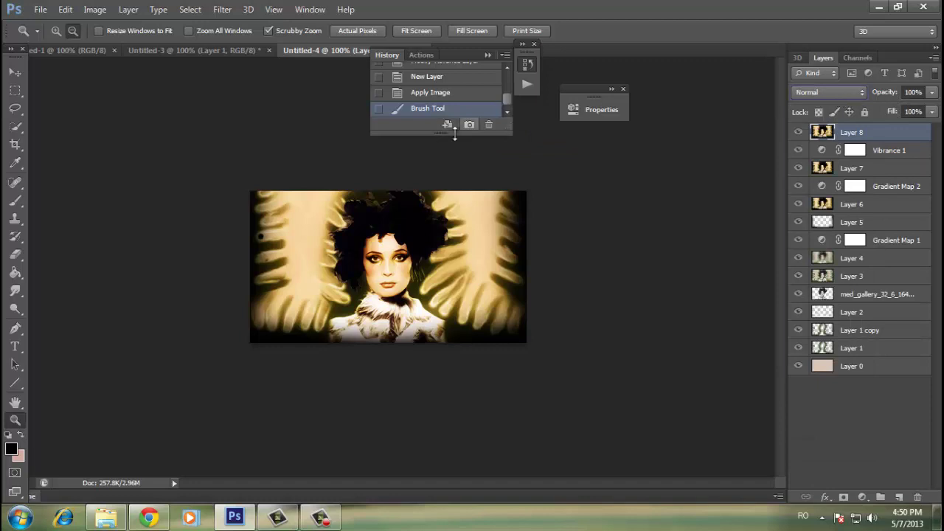
pyautogui.click(490, 124)
pyautogui.click(899, 497)
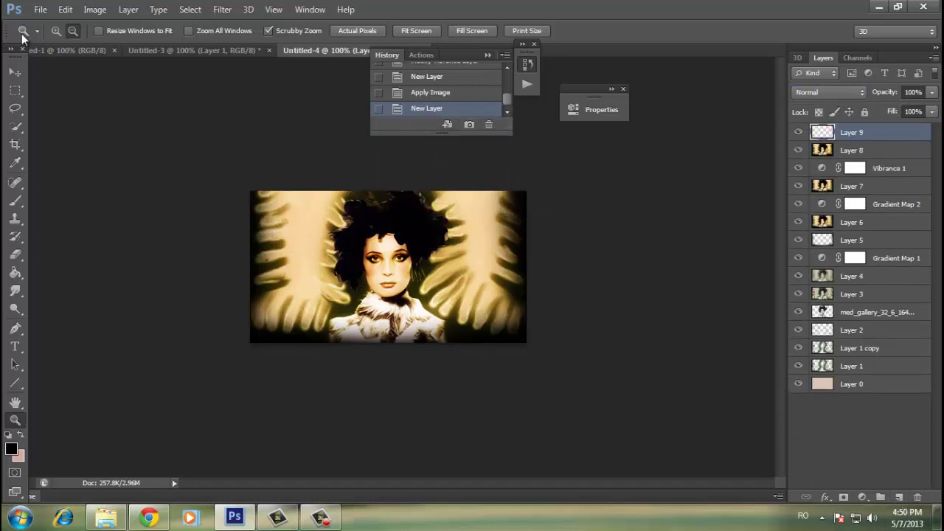
# Paint three small dark dots down the left finger stroke and lower Layer 9 to 55% opacity
pyautogui.click(337, 231)
pyautogui.click(16, 200)
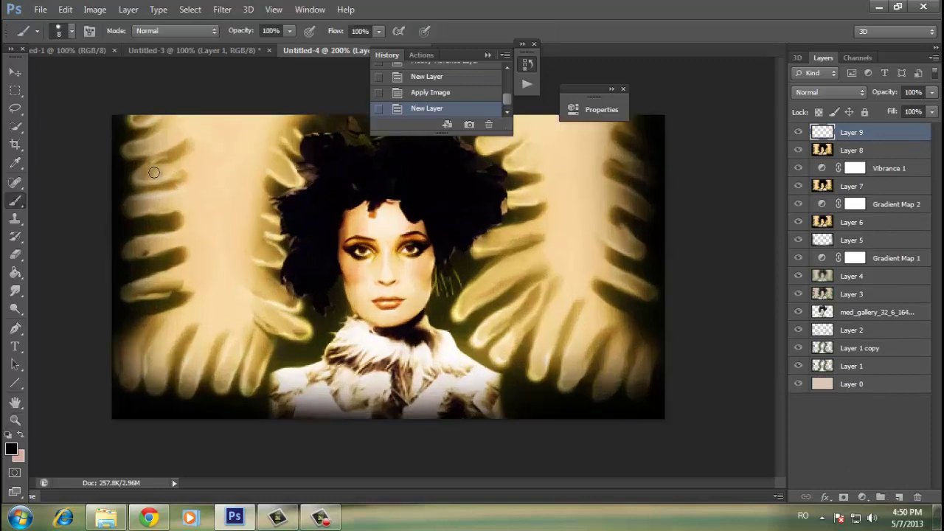
pyautogui.click(143, 172)
pyautogui.click(136, 204)
pyautogui.click(132, 249)
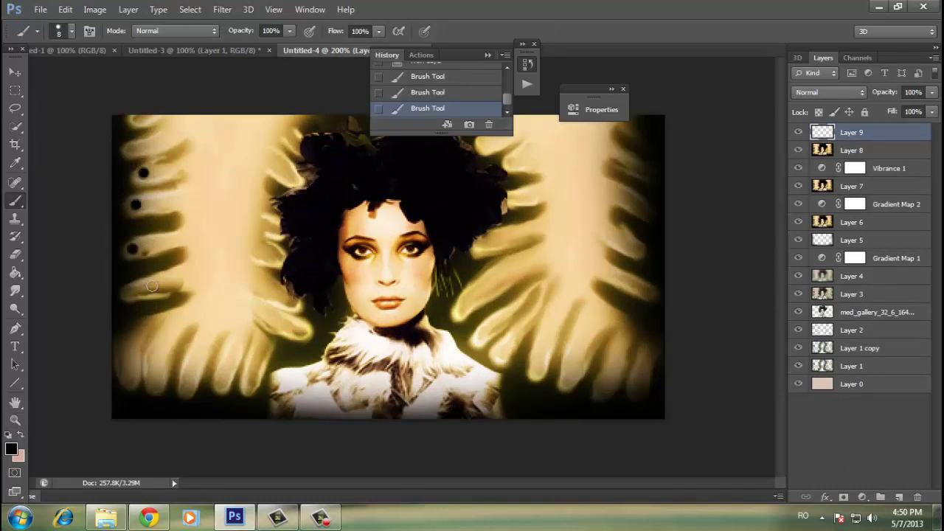
pyautogui.click(191, 519)
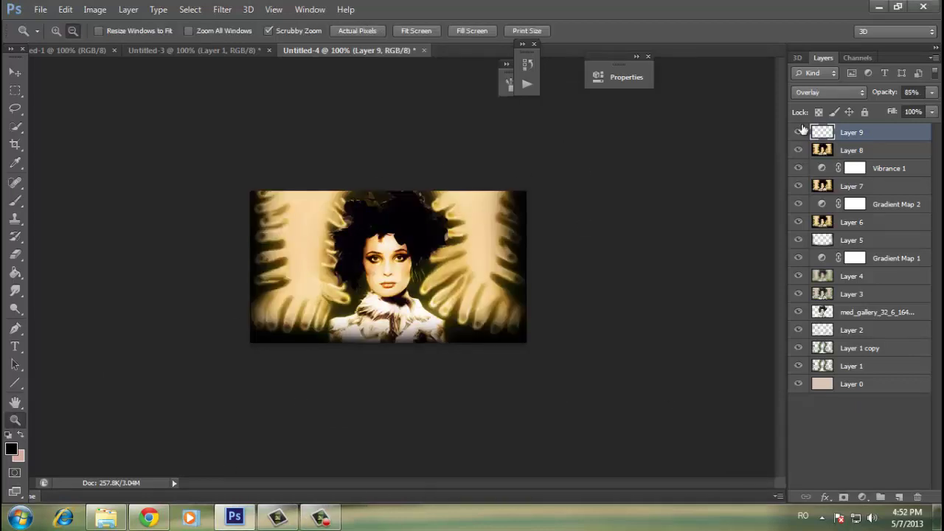
pyautogui.moveTo(895, 94); pyautogui.dragTo(865, 92)
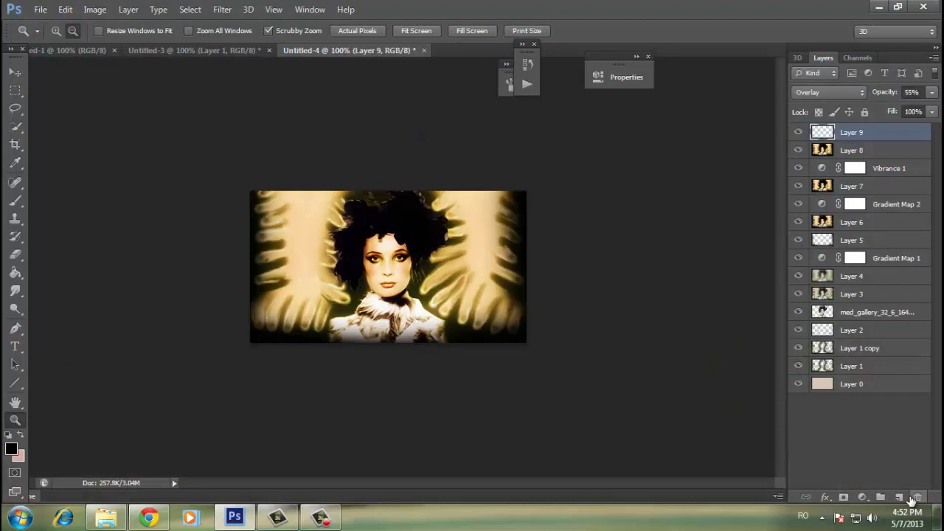
# Add new Layer 11 and stamp the merged image into it
pyautogui.click(899, 496)
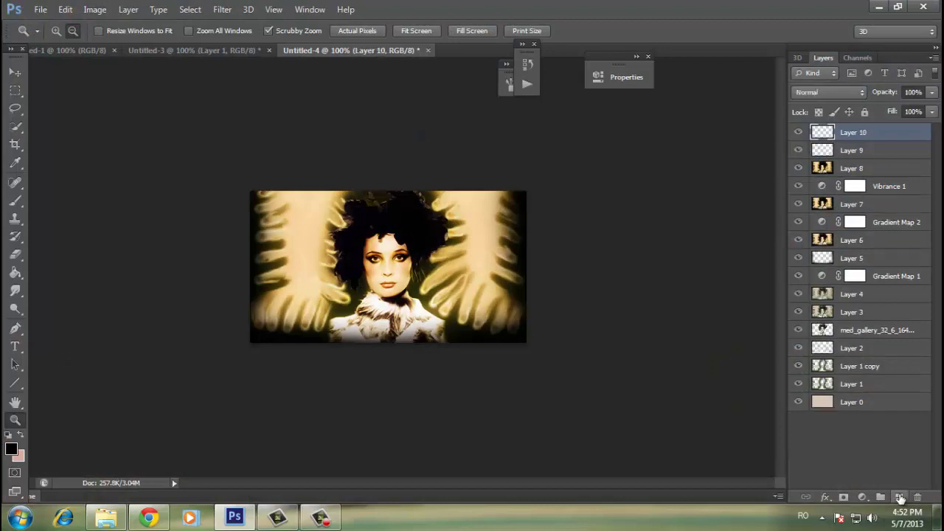
pyautogui.click(899, 496)
pyautogui.click(94, 9)
pyautogui.click(118, 209)
pyautogui.press('Return')
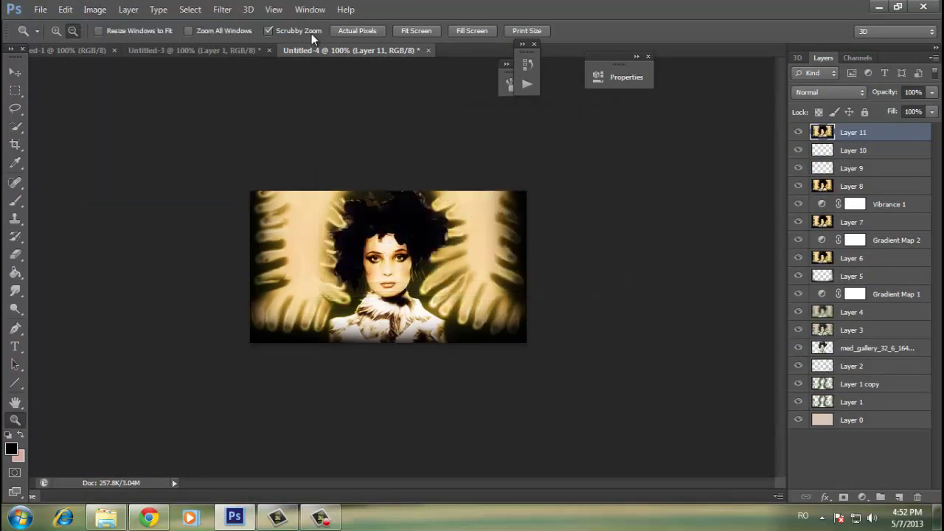
pyautogui.click(222, 9)
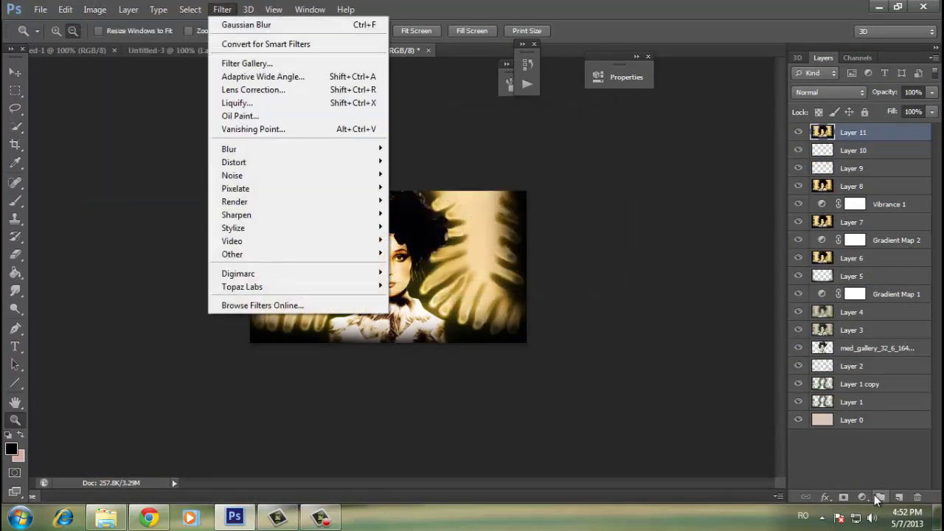
# Add a Curves adjustment pulled slightly down to darken, then add empty Layer 12
pyautogui.click(862, 496)
pyautogui.click(841, 271)
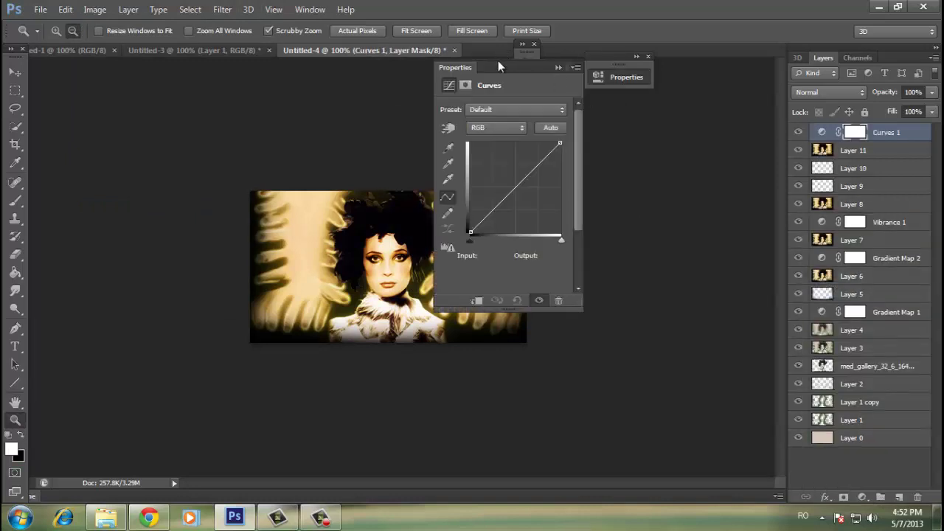
pyautogui.moveTo(636, 172); pyautogui.dragTo(637, 179)
pyautogui.click(672, 58)
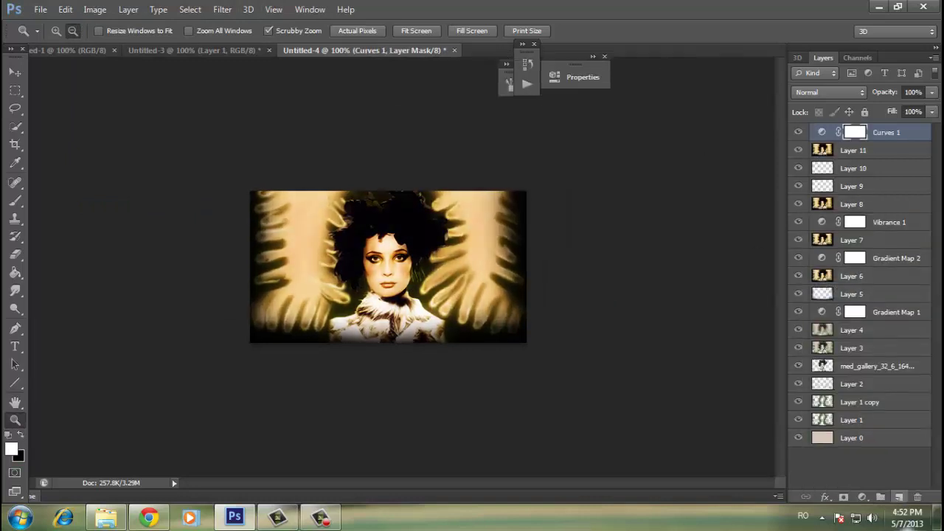
pyautogui.click(899, 497)
# Stamp a merged copy of the visible image onto Layer 12 with Apply Image
pyautogui.click(96, 13)
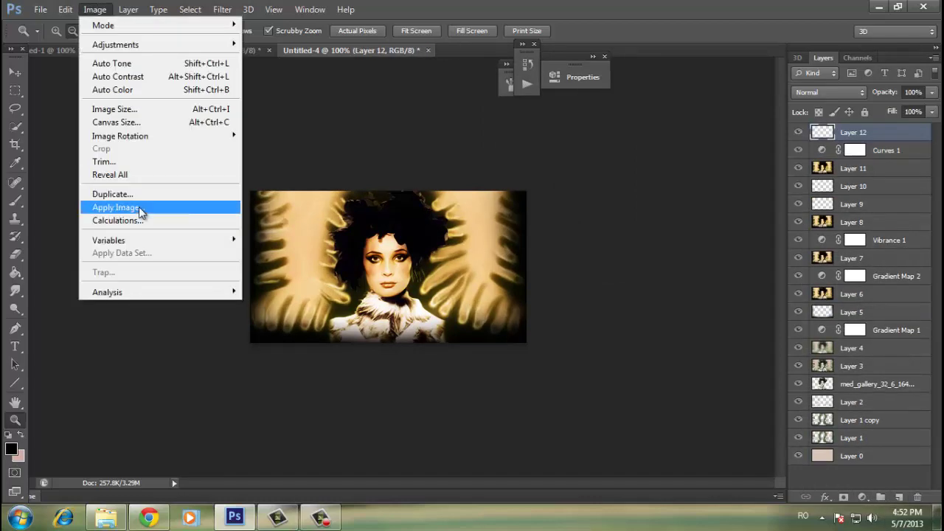
pyautogui.click(139, 207)
pyautogui.press('Return')
# Clean Layer 12 with Topaz Clean 3 CrispStyle at Strength 1, Threshold 0.20, Radius 5
pyautogui.click(231, 10)
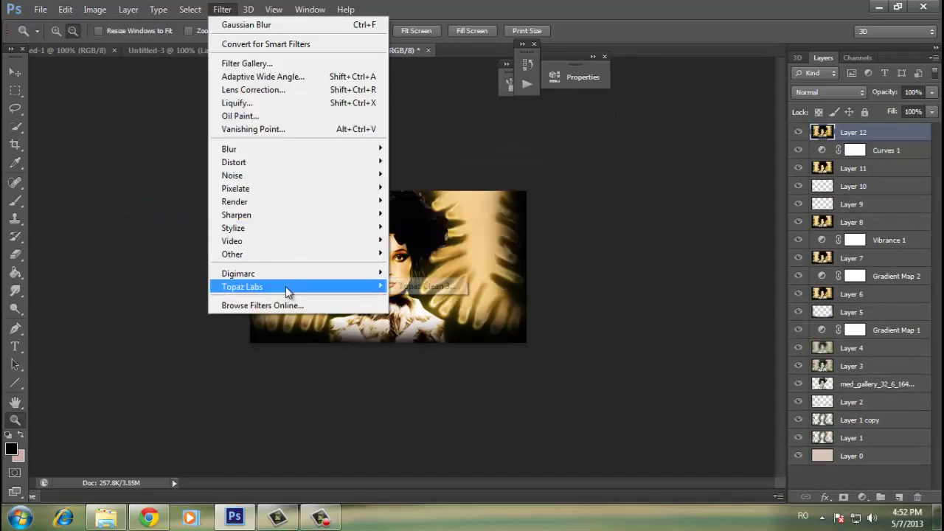
pyautogui.click(446, 288)
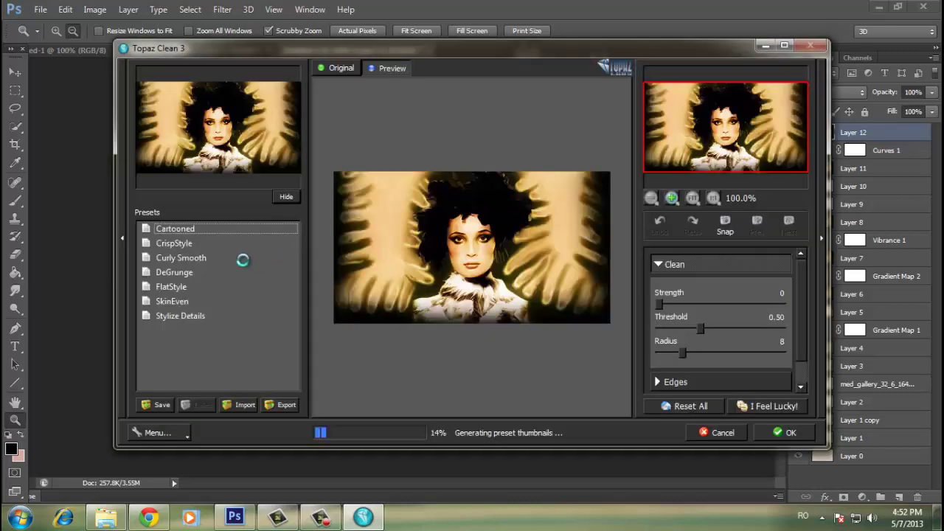
pyautogui.click(181, 243)
pyautogui.moveTo(690, 304); pyautogui.dragTo(683, 328)
pyautogui.click(666, 354)
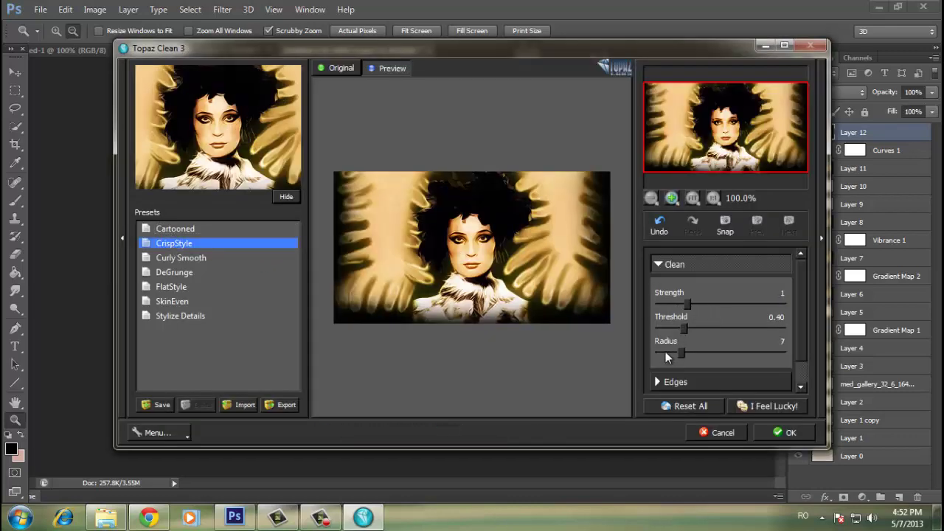
pyautogui.click(666, 355)
pyautogui.moveTo(684, 328); pyautogui.dragTo(668, 328)
pyautogui.click(670, 304)
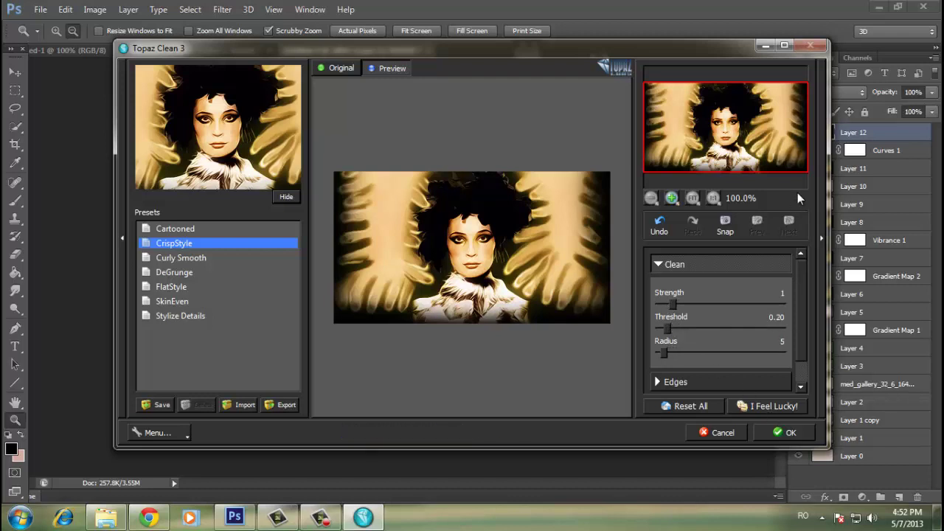
pyautogui.click(786, 432)
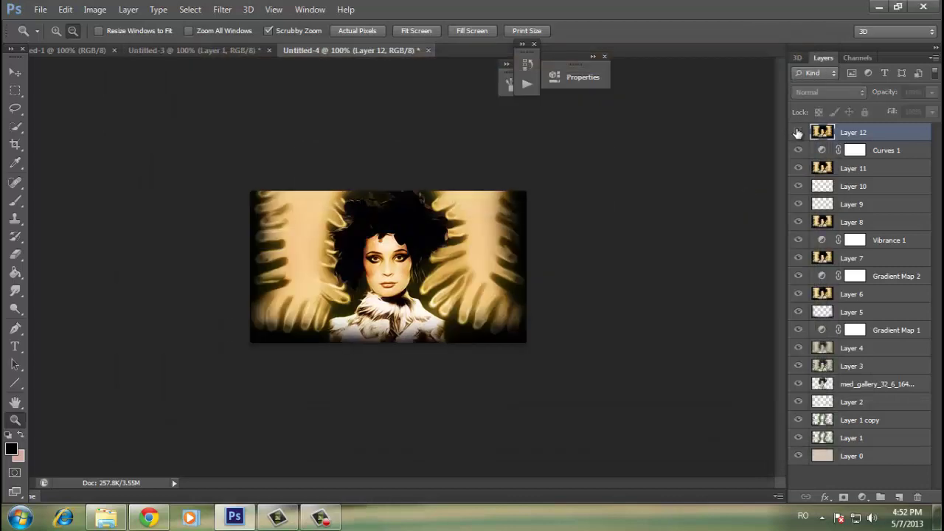
pyautogui.click(15, 254)
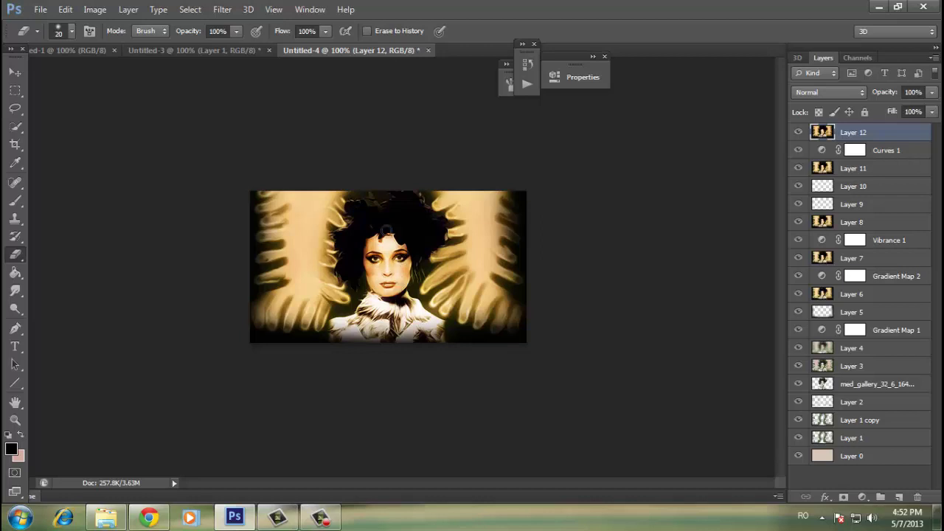
# Add Layers 13 and 14 and stamp a merged copy onto Layer 14
pyautogui.click(15, 71)
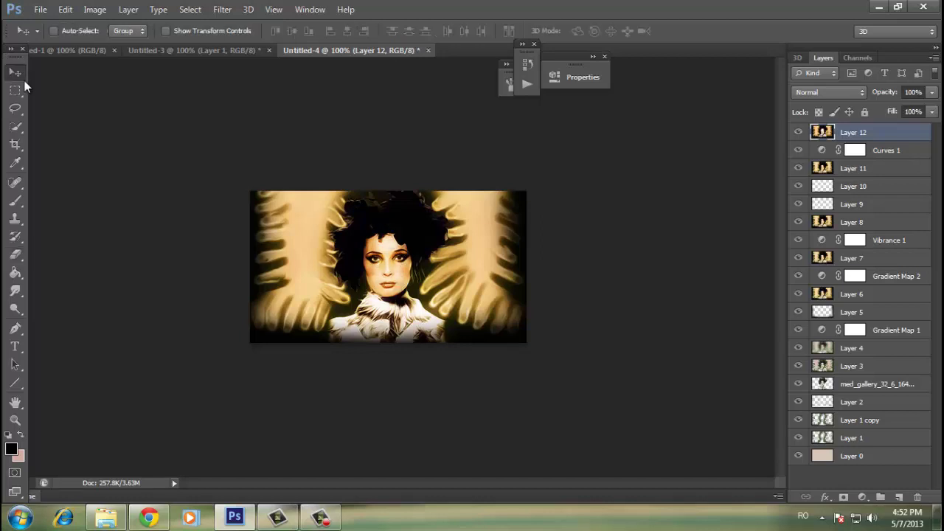
pyautogui.click(879, 497)
pyautogui.click(879, 497)
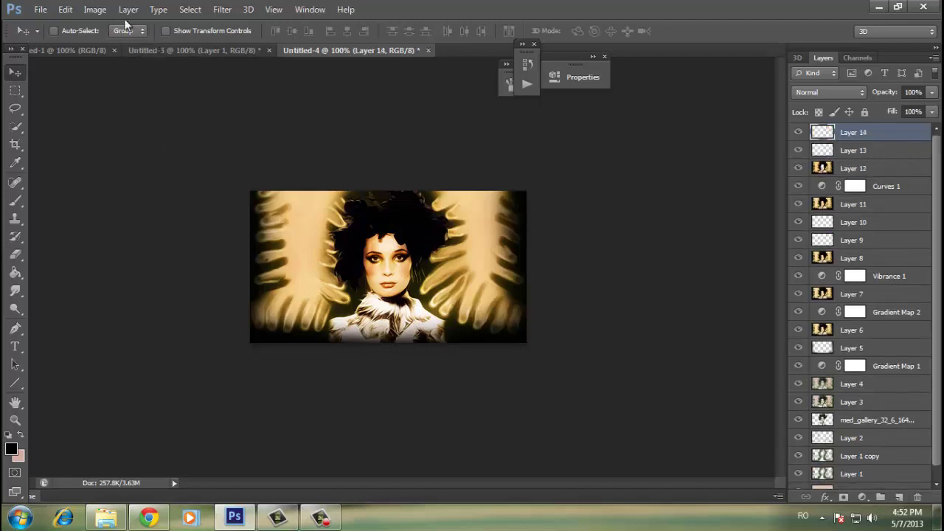
pyautogui.click(95, 9)
pyautogui.click(140, 207)
# Apply Sharpen to Layer 14 and blend it in at about 78% opacity
pyautogui.click(222, 9)
pyautogui.moveTo(236, 214)
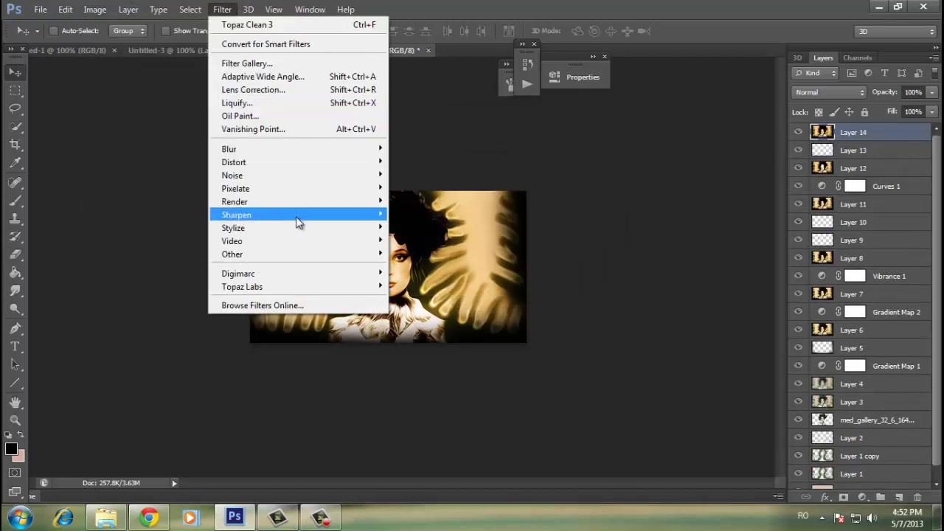
pyautogui.click(413, 213)
pyautogui.moveTo(874, 94); pyautogui.dragTo(871, 93)
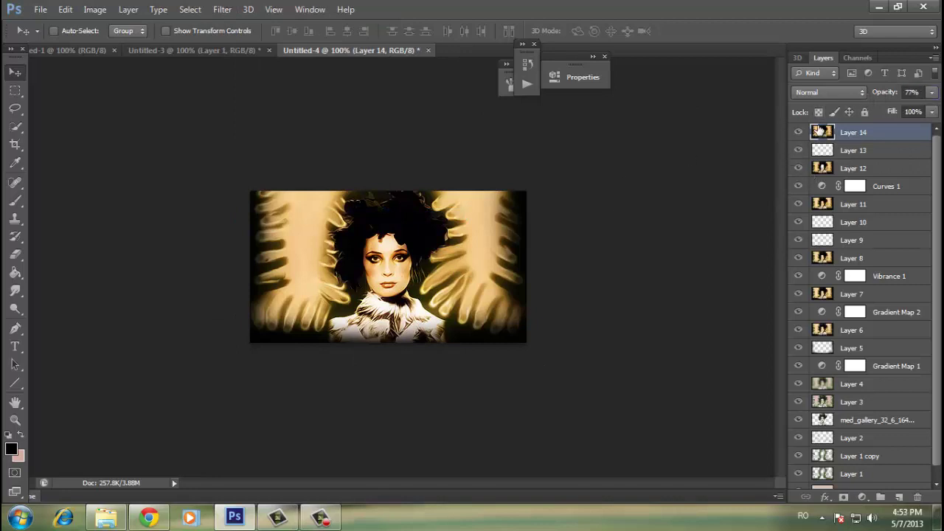
pyautogui.click(798, 132)
pyautogui.click(798, 132)
pyautogui.click(797, 132)
pyautogui.moveTo(879, 94); pyautogui.dragTo(869, 94)
pyautogui.moveTo(882, 94); pyautogui.dragTo(876, 95)
# On new Layer 16, stroke a marquee around the canvas with a 1 px black centered line, then deselect
pyautogui.click(898, 497)
pyautogui.click(898, 497)
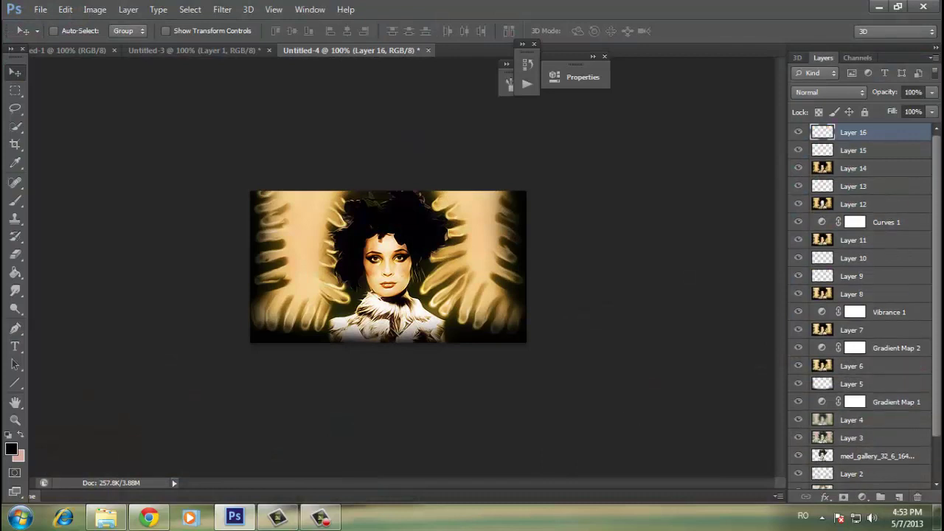
pyautogui.click(18, 90)
pyautogui.moveTo(251, 192); pyautogui.dragTo(526, 342)
pyautogui.rightClick(426, 234)
pyautogui.click(433, 421)
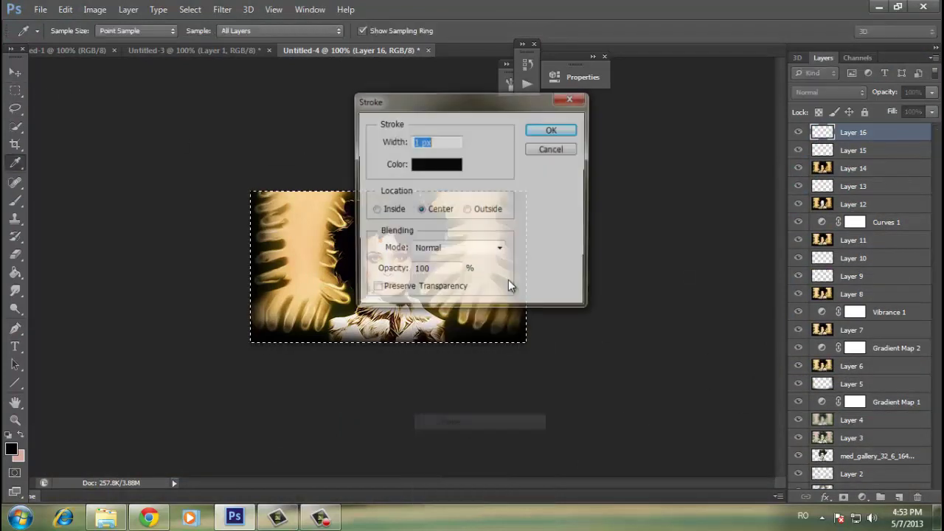
pyautogui.press('Return')
pyautogui.rightClick(320, 220)
pyautogui.click(328, 214)
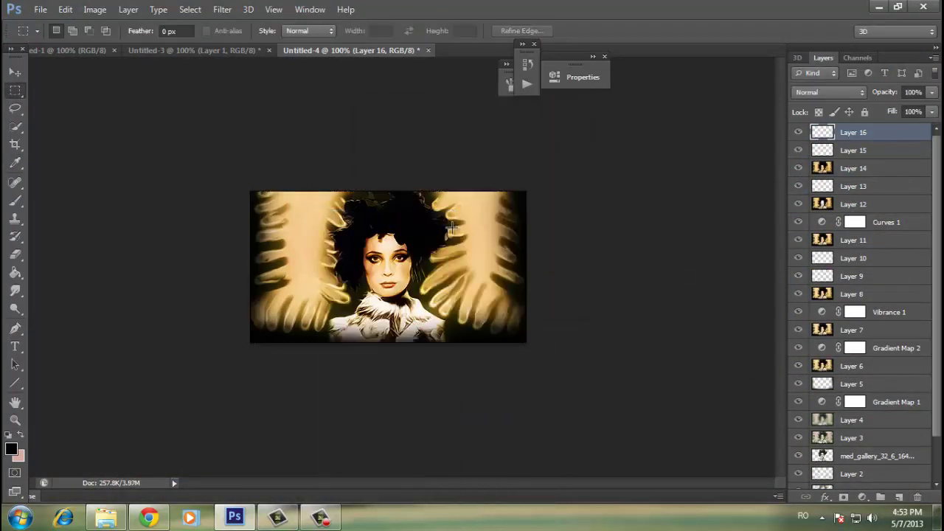
pyautogui.click(15, 72)
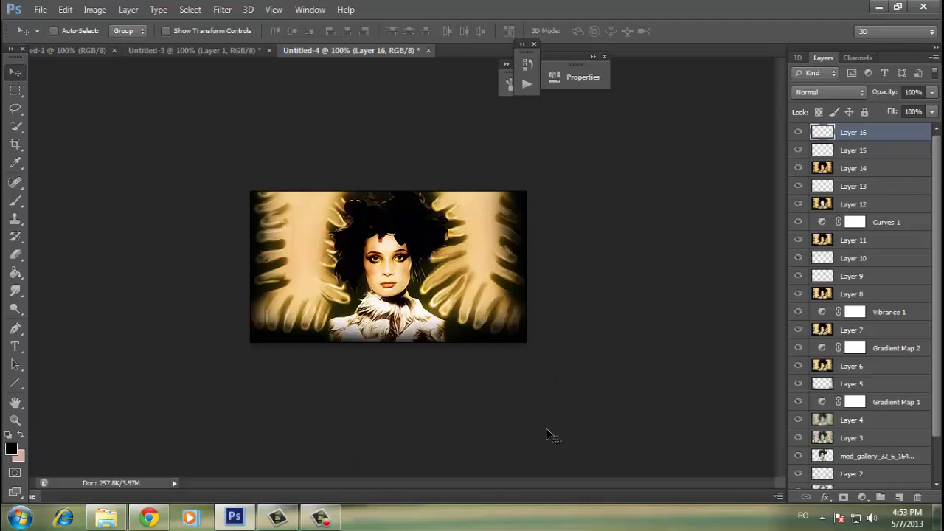